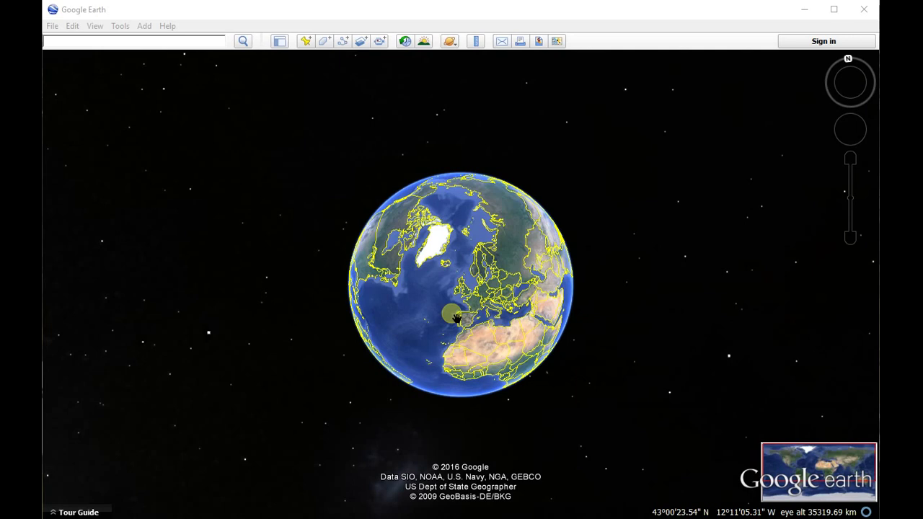
Step: Zoom out to see the whole Earth and rotate the globe through several continents and oceans, ending over the North Atlantic and Europe
scroll(462, 310, down, 3)
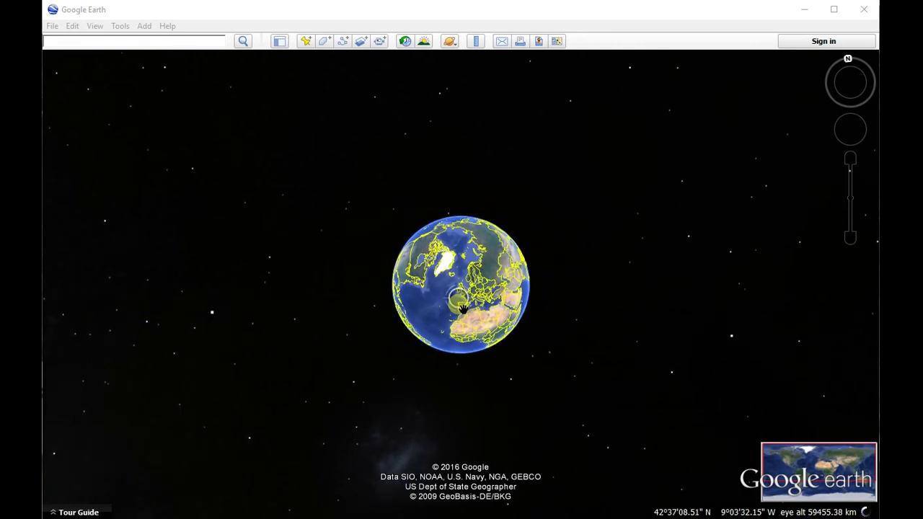
mouse_move(473, 277)
mouse_down()
mouse_move(464, 291)
mouse_move(465, 263)
mouse_up()
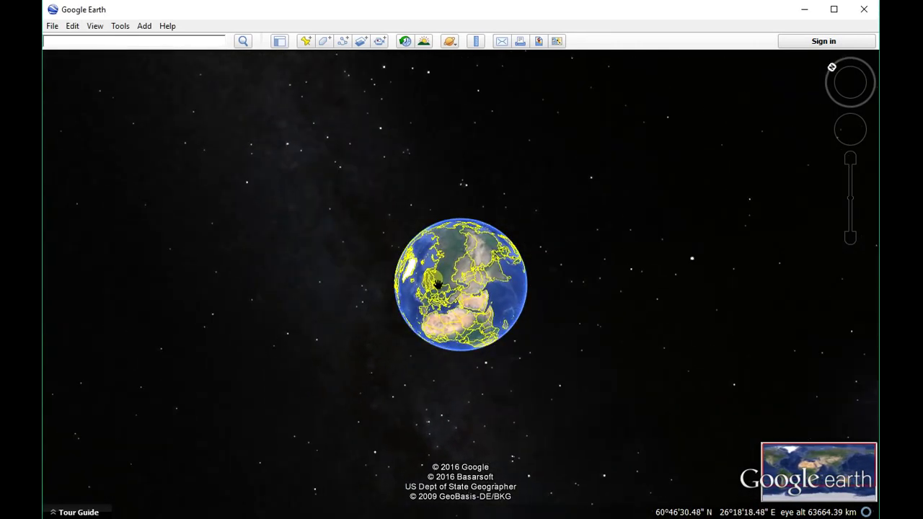
drag(465, 299, 477, 387)
drag(497, 248, 489, 291)
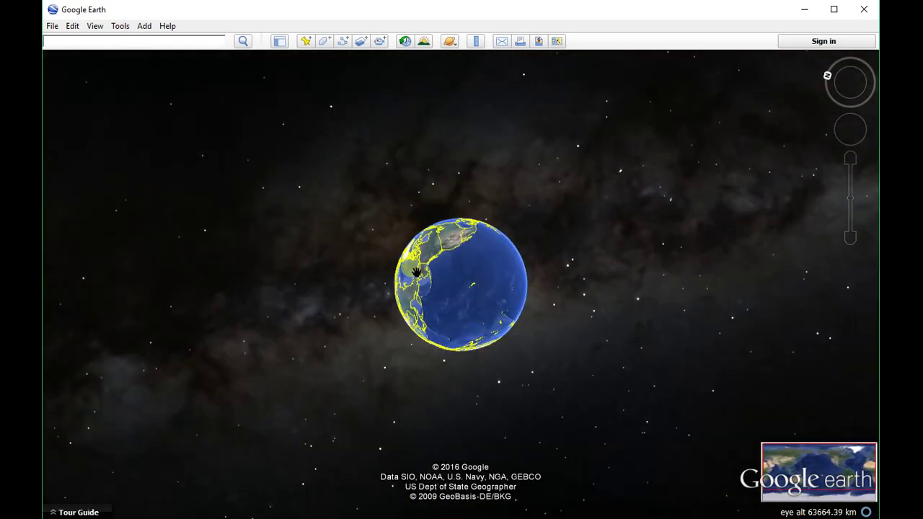
drag(476, 312, 464, 261)
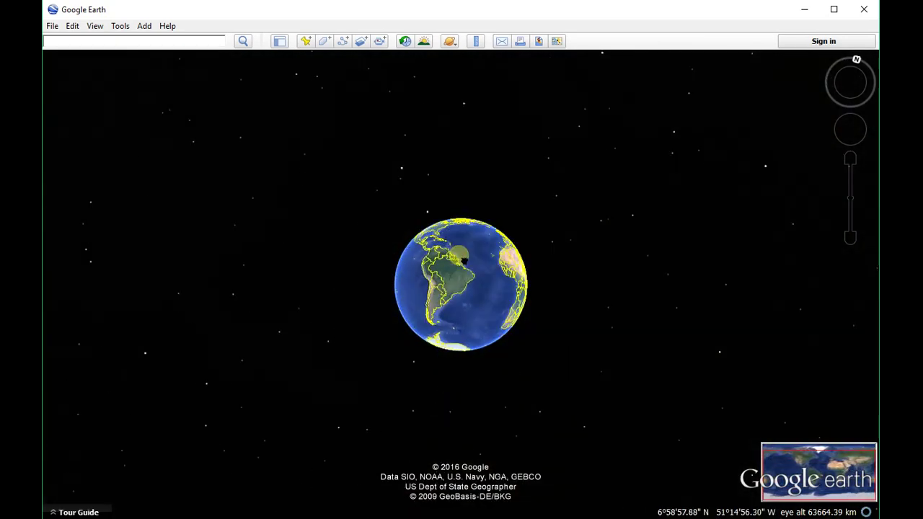
drag(449, 293, 439, 326)
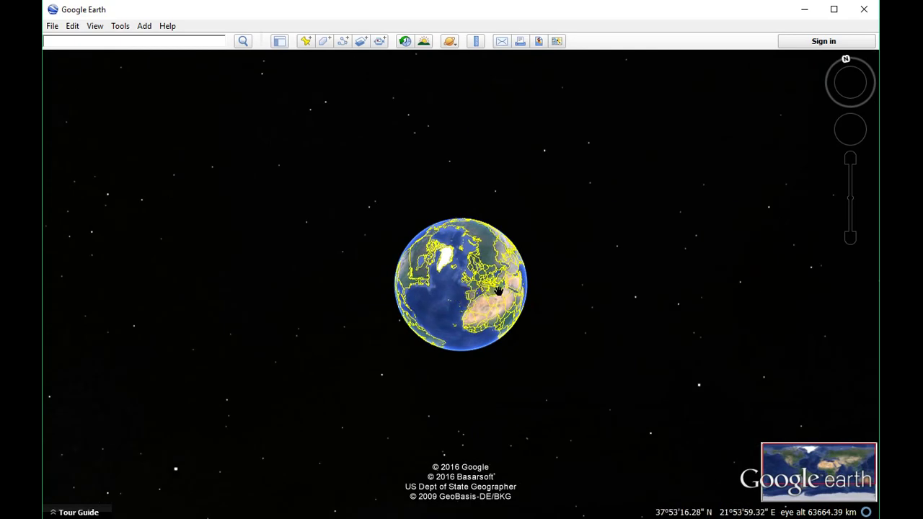
Step: Zoom in from space on western Europe and centre the view on Ireland and the United Kingdom
scroll(479, 311, up, 5)
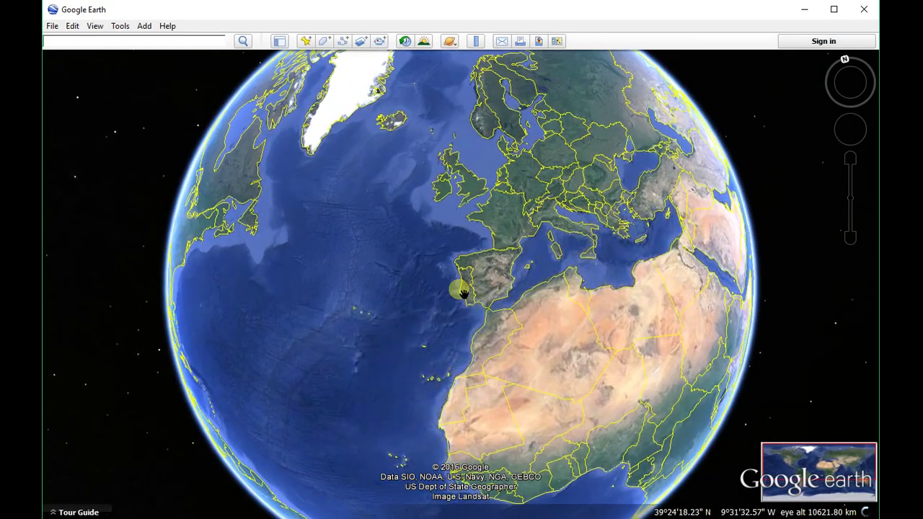
scroll(461, 292, up, 3)
drag(443, 284, 425, 402)
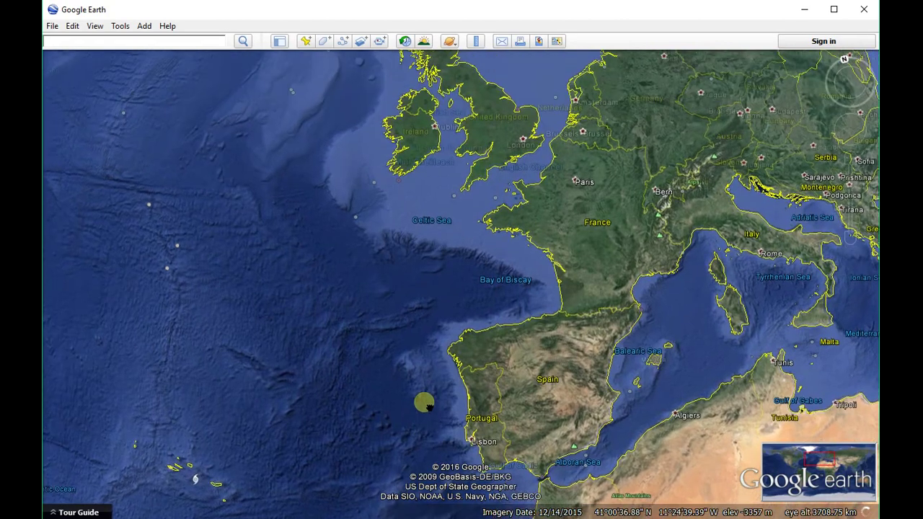
drag(462, 306, 472, 421)
scroll(476, 356, up, 3)
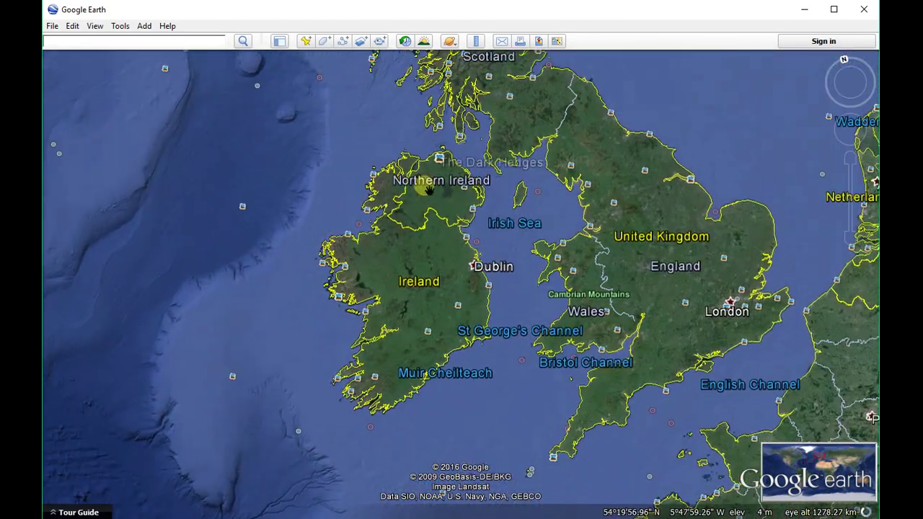
Step: Zoom in on County Wicklow in eastern Ireland and centre the view on Lough Tay, northwest of Roundwood
scroll(478, 325, up, 5)
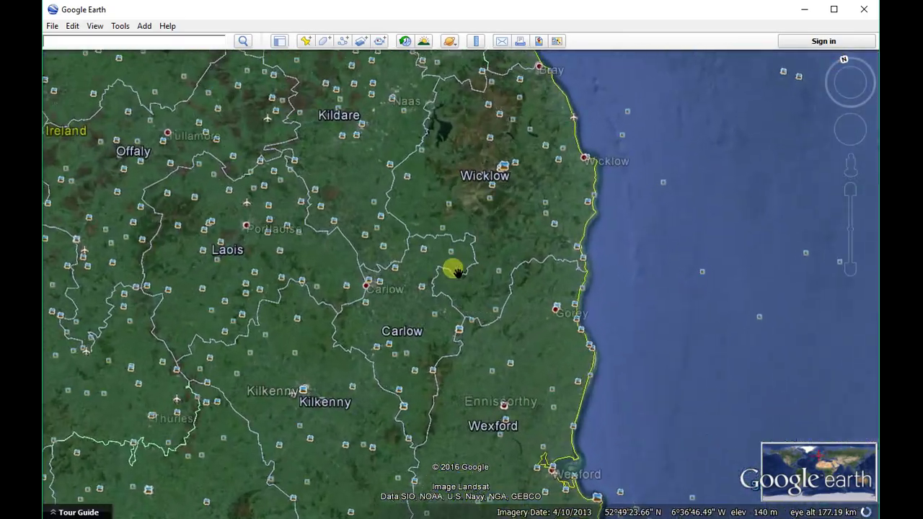
drag(454, 271, 423, 406)
scroll(449, 320, up, 4)
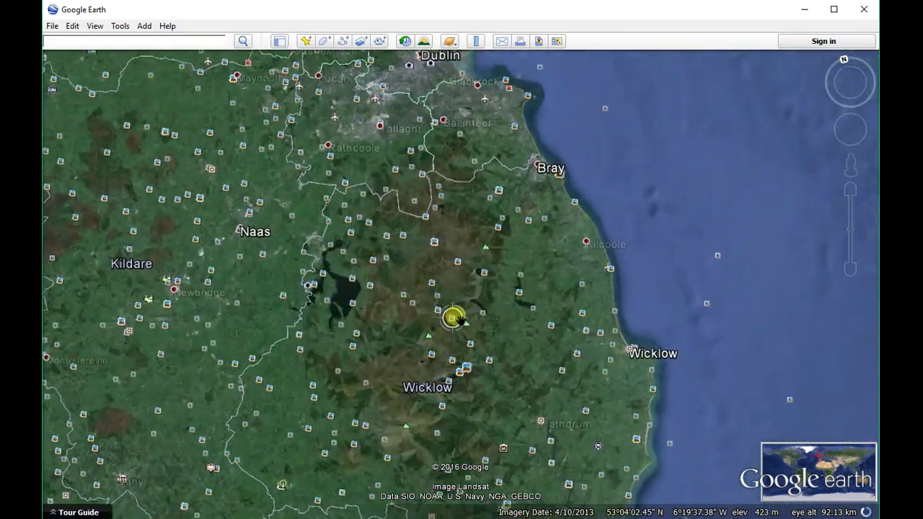
drag(452, 317, 467, 407)
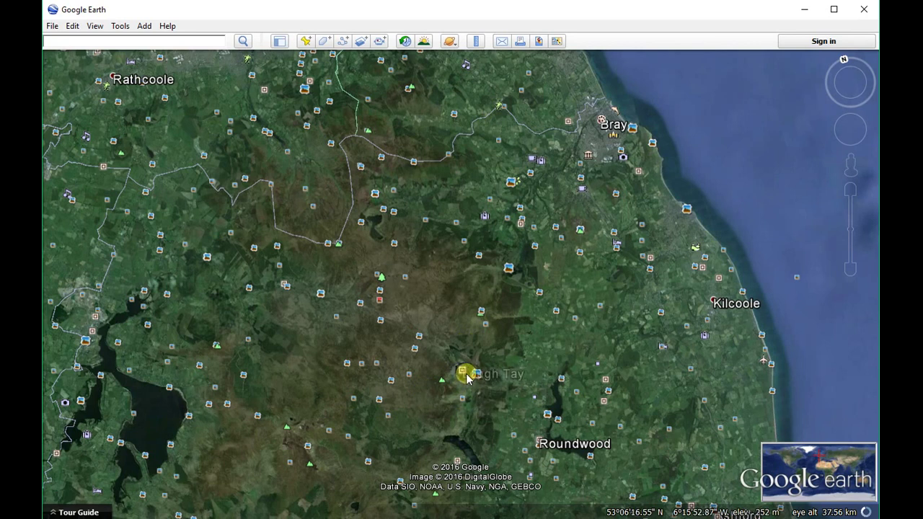
scroll(465, 393, up, 3)
drag(461, 396, 453, 354)
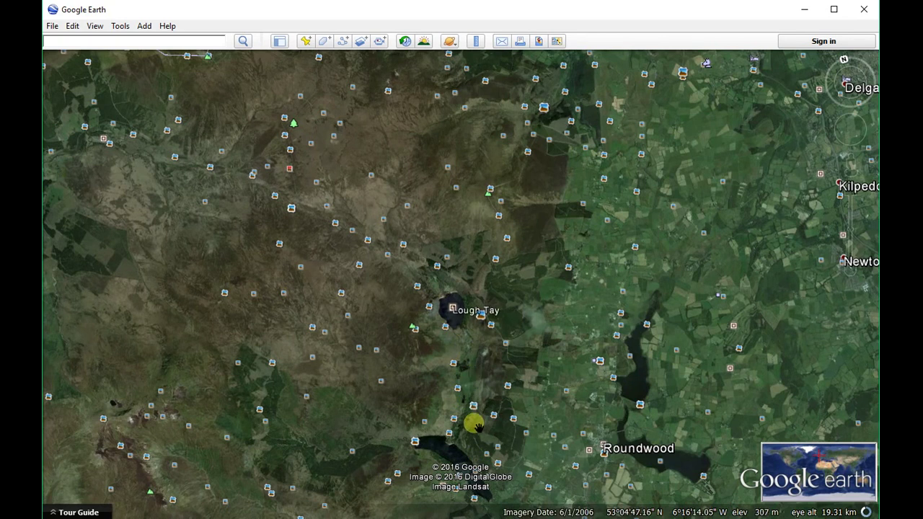
Step: Zoom in closely on Lough Tay and frame its sandy northern shore from an eye altitude of about 1 km
scroll(449, 306, up, 3)
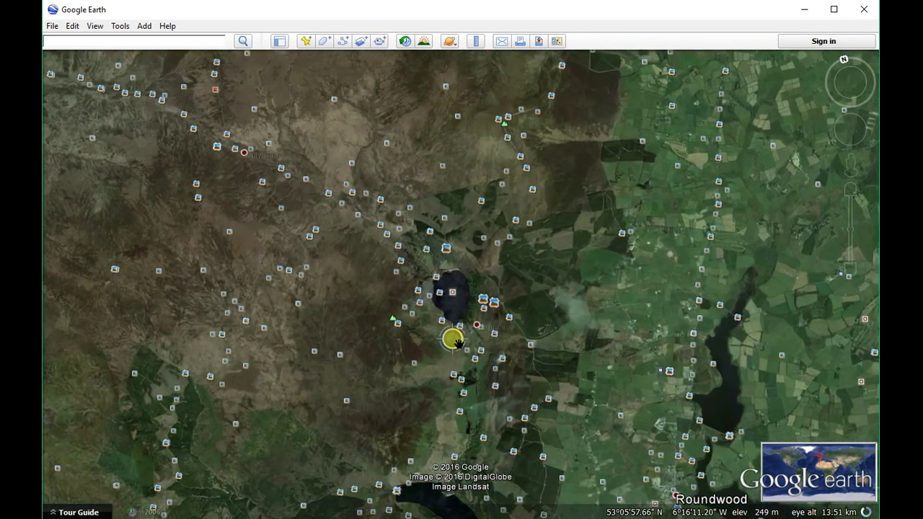
drag(449, 298, 465, 334)
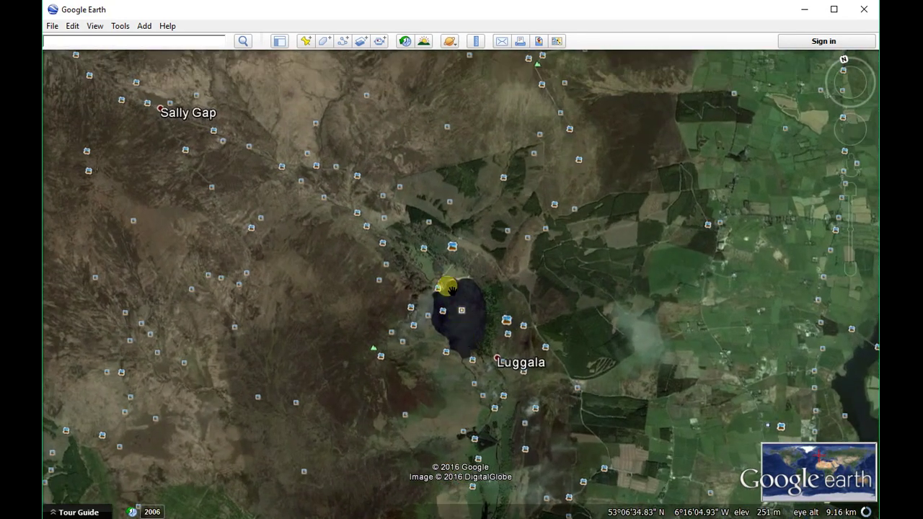
scroll(448, 287, up, 2)
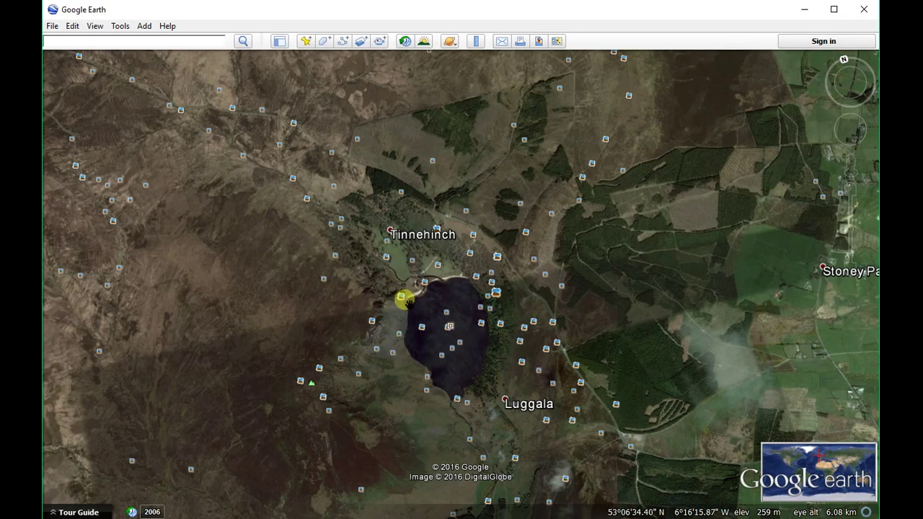
double_click(466, 363)
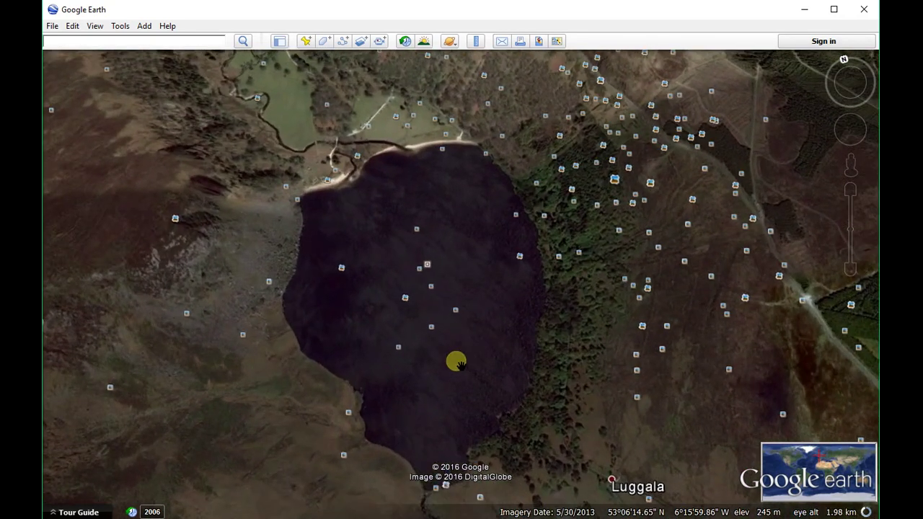
scroll(441, 366, up, 2)
drag(463, 372, 465, 408)
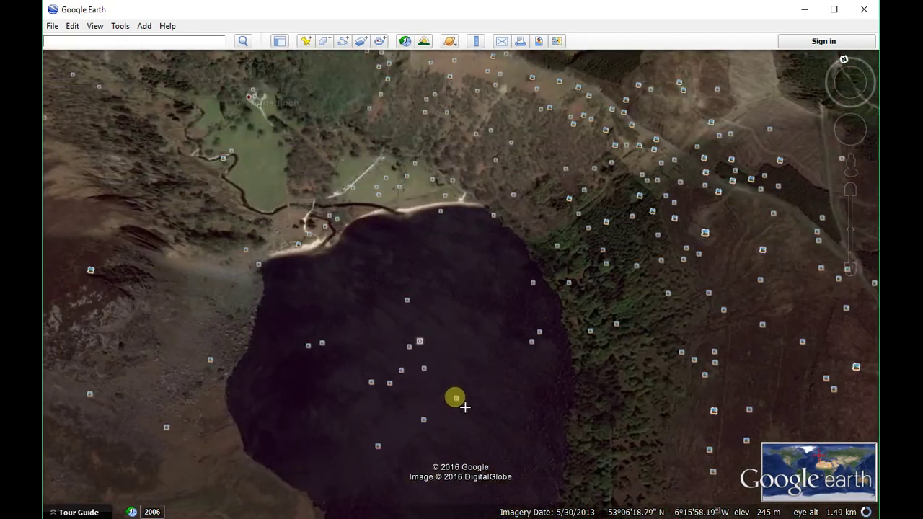
scroll(465, 407, up, 2)
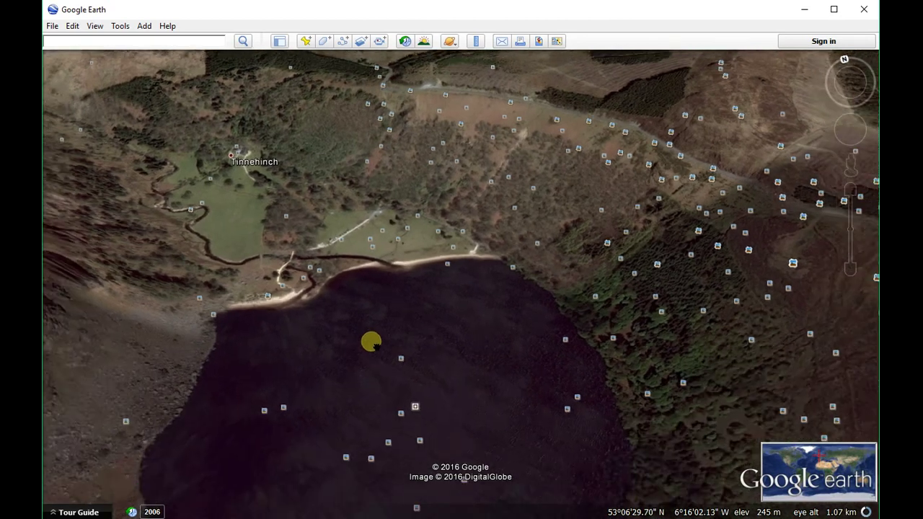
Step: Tilt the terrain around Lough Tay, move north to Ballinastoe and rotate the view to face south toward the lake
drag(371, 344, 418, 144)
mouse_move(449, 274)
mouse_down()
mouse_move(432, 235)
mouse_move(439, 267)
mouse_move(449, 235)
mouse_move(461, 241)
mouse_move(462, 272)
mouse_up()
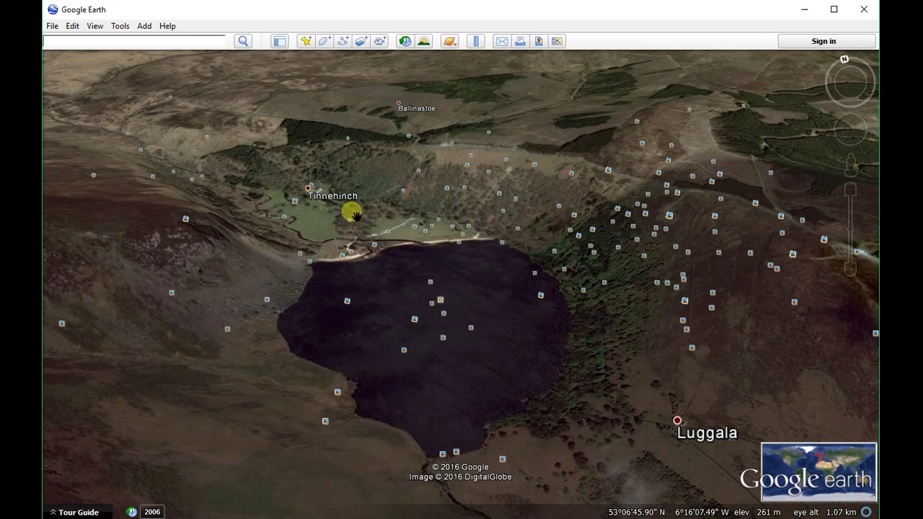
drag(427, 252, 476, 480)
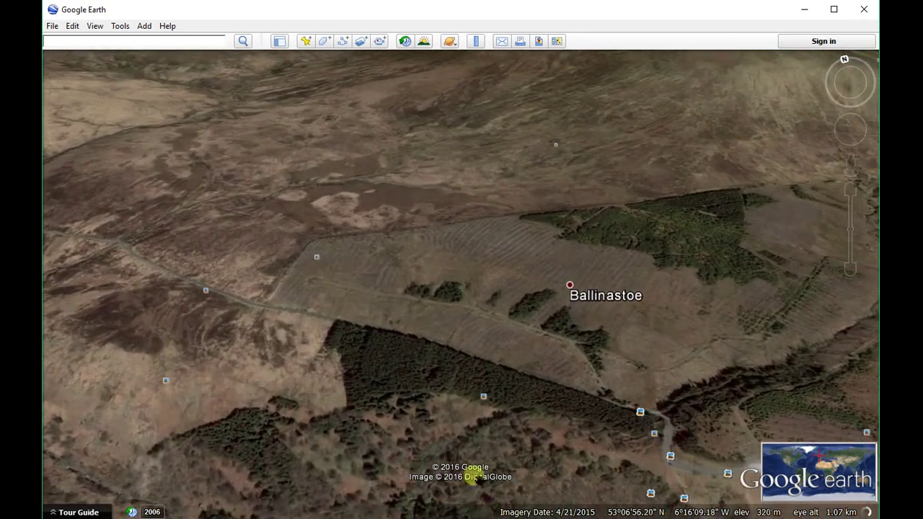
click(834, 85)
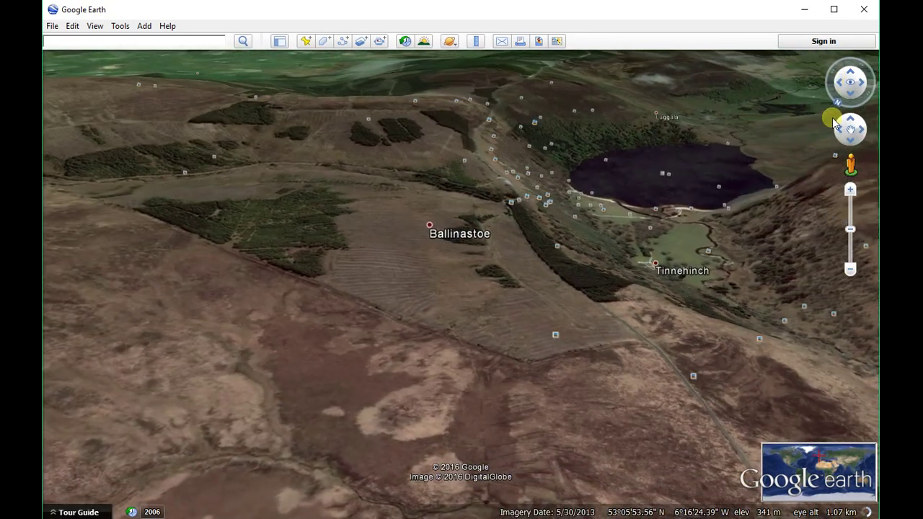
click(844, 123)
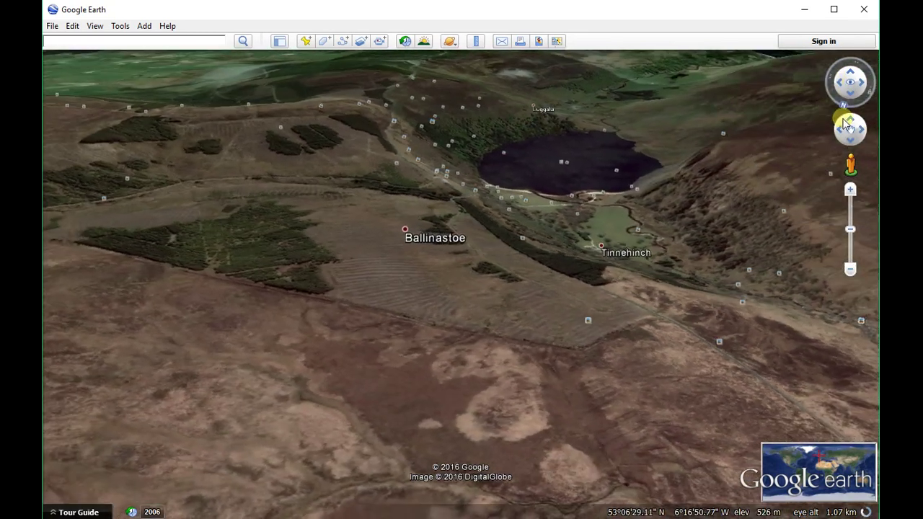
Step: Move in closer to the northern end of Lough Tay and tilt the view up to include the horizon
double_click(531, 275)
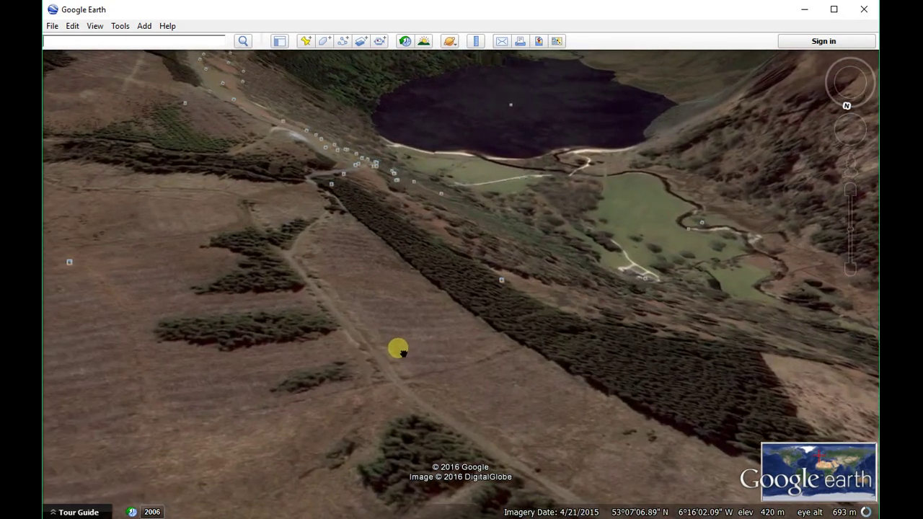
drag(463, 202, 454, 274)
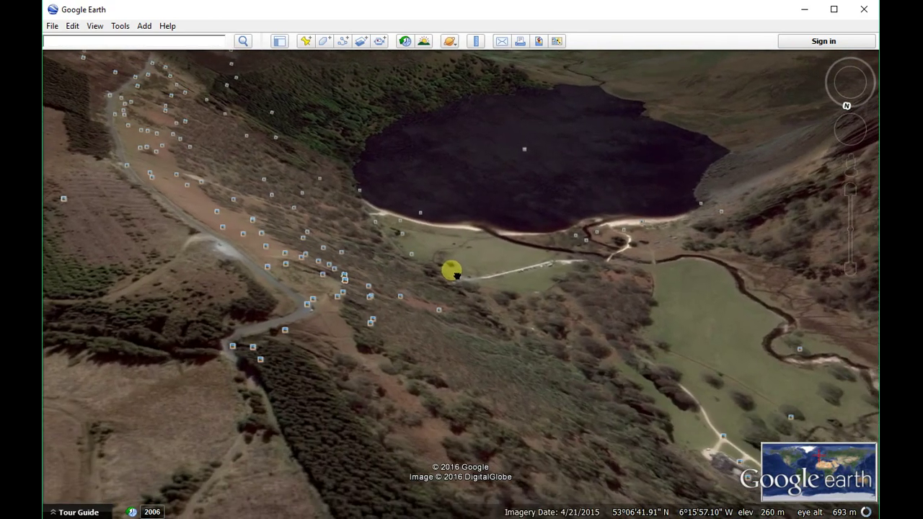
middle_drag(649, 312, 645, 355)
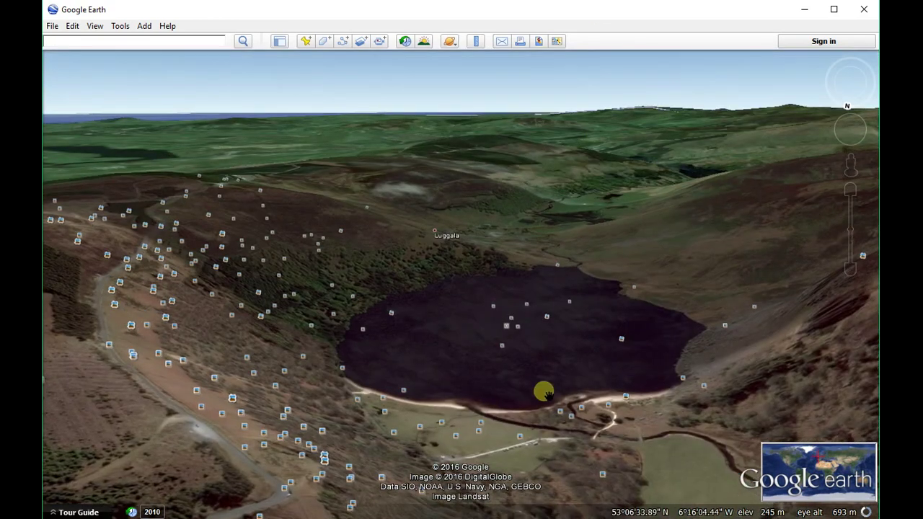
Step: View the "lough tay wicklow" photo placed on the hillside northeast of the lake, then close it
scroll(529, 403, up, 2)
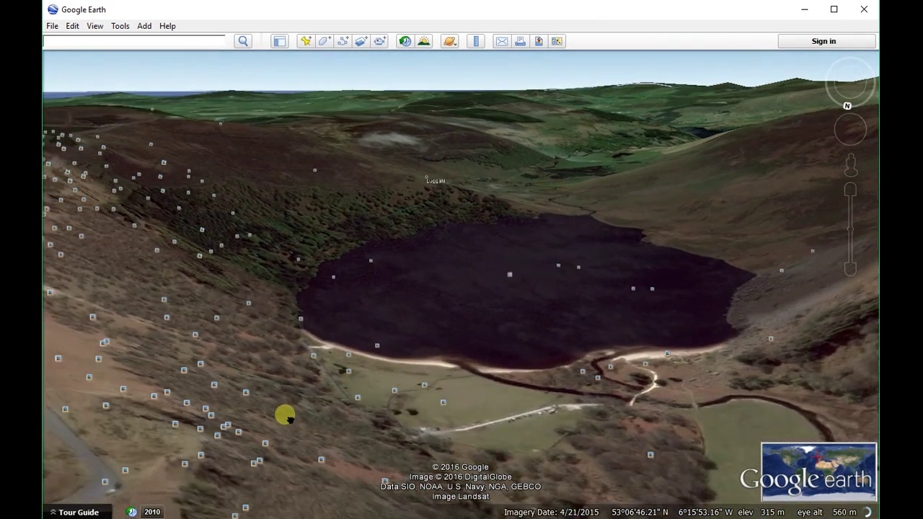
drag(284, 412, 318, 340)
mouse_move(313, 341)
click(323, 325)
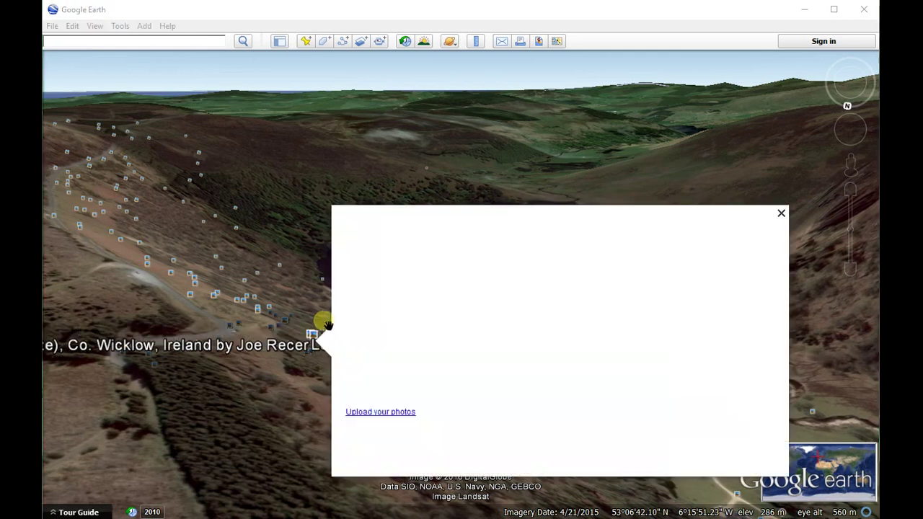
click(269, 298)
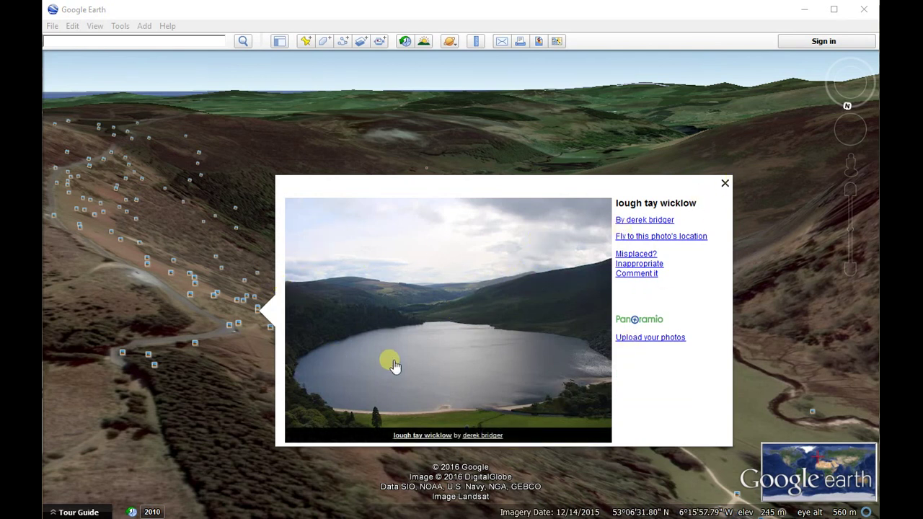
click(725, 183)
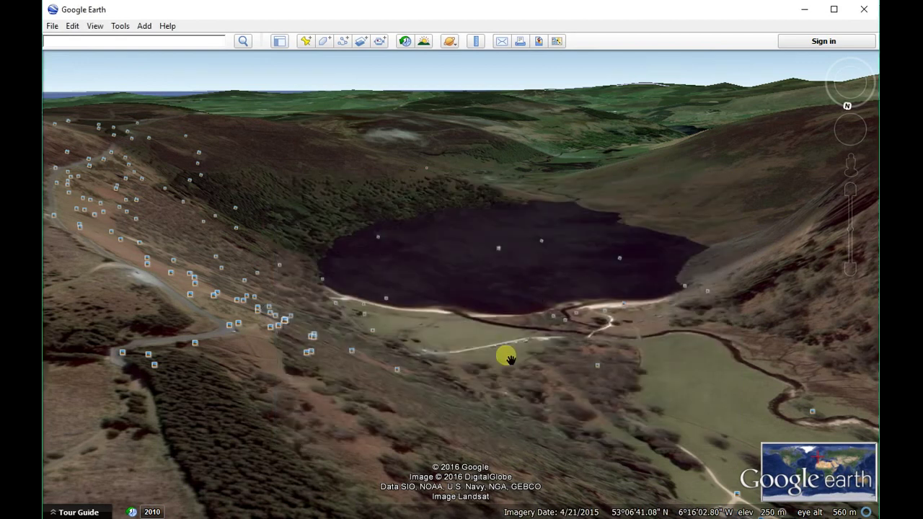
Step: Move closer to the lake, view the "Wicklow Lake" photo placed on the hillside, and close it
scroll(447, 364, up, 1)
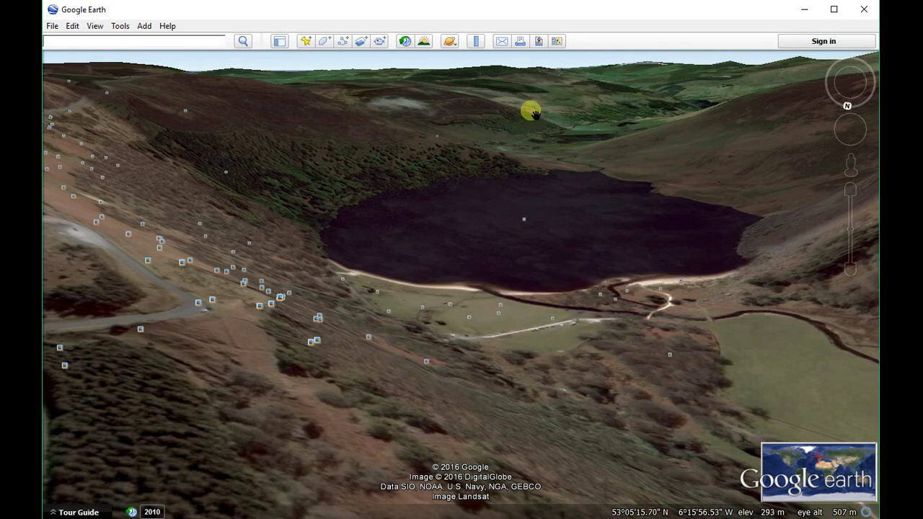
scroll(491, 406, up, 2)
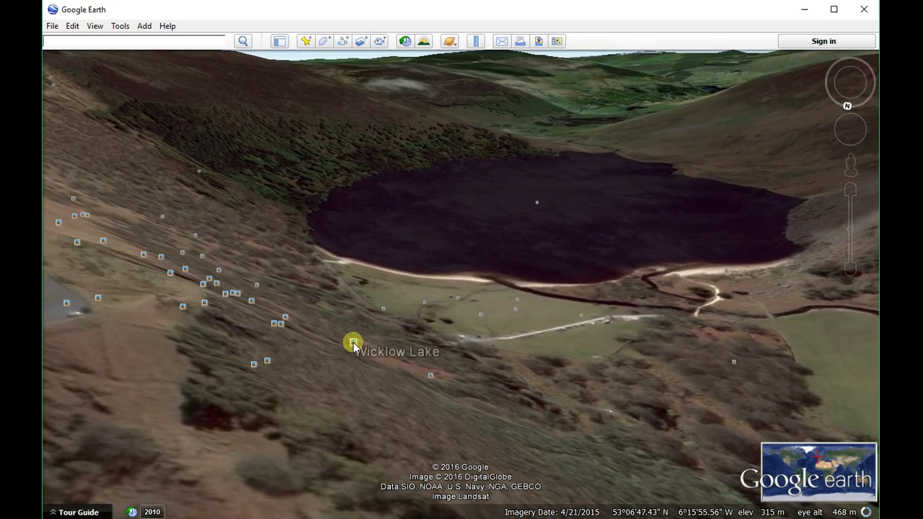
click(353, 343)
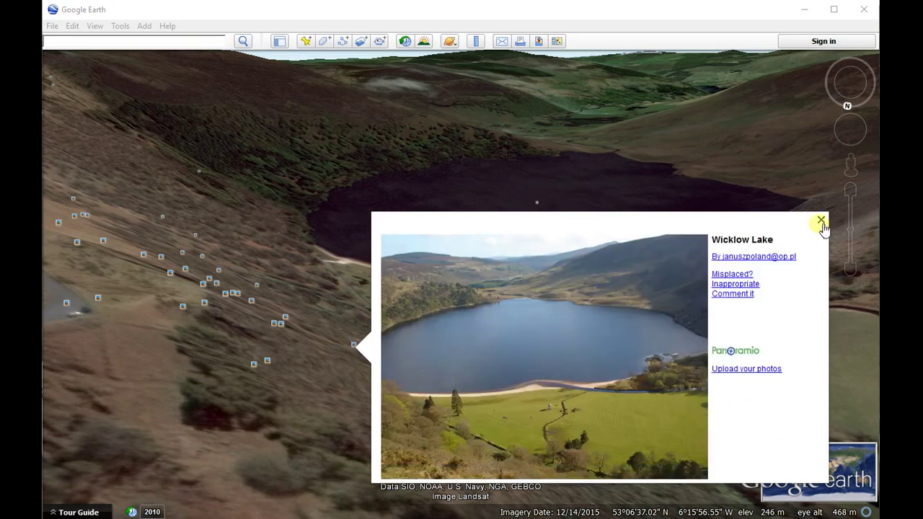
click(821, 220)
Step: Descend over the hillside to a low-level view across Lough Tay, at an eye altitude of about 333 m
scroll(342, 403, up, 3)
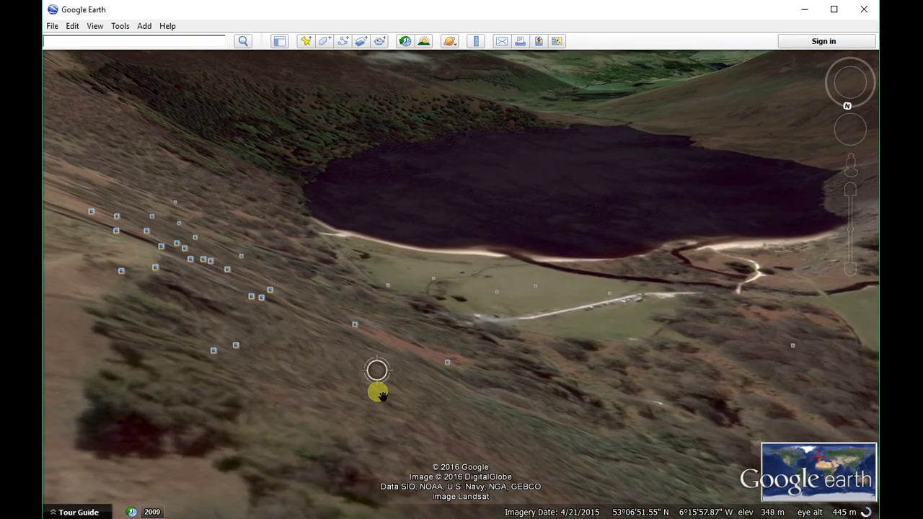
scroll(377, 393, up, 3)
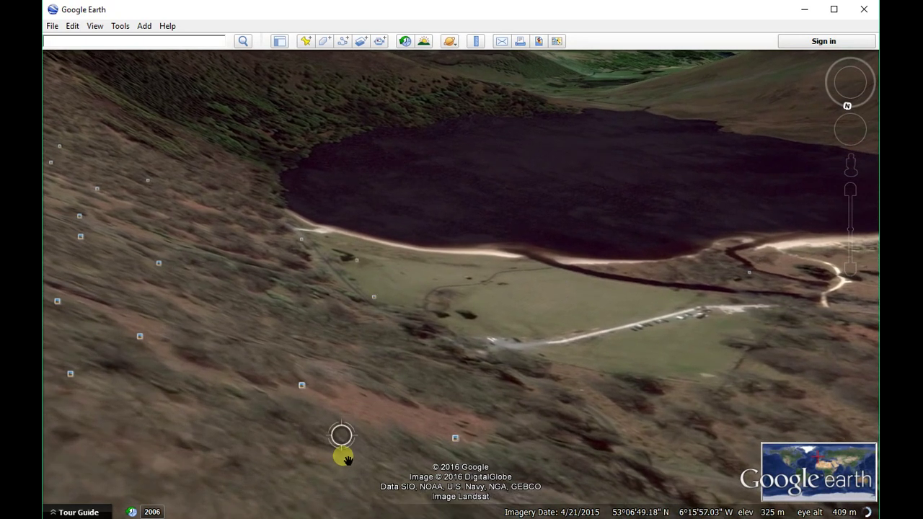
scroll(346, 459, up, 5)
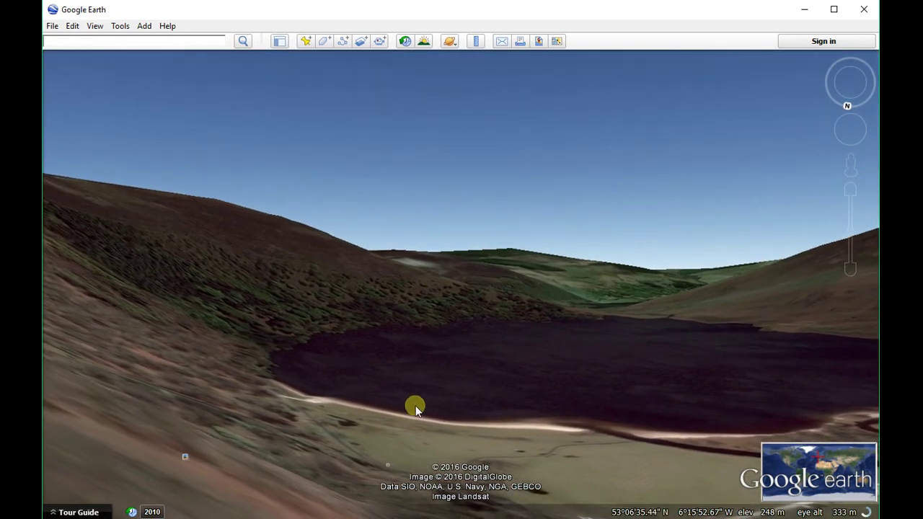
Step: Move down into ground-level view with Lough Tay centred between the hills, at an eye altitude of about 328 m
scroll(685, 361, up, 3)
drag(697, 303, 592, 343)
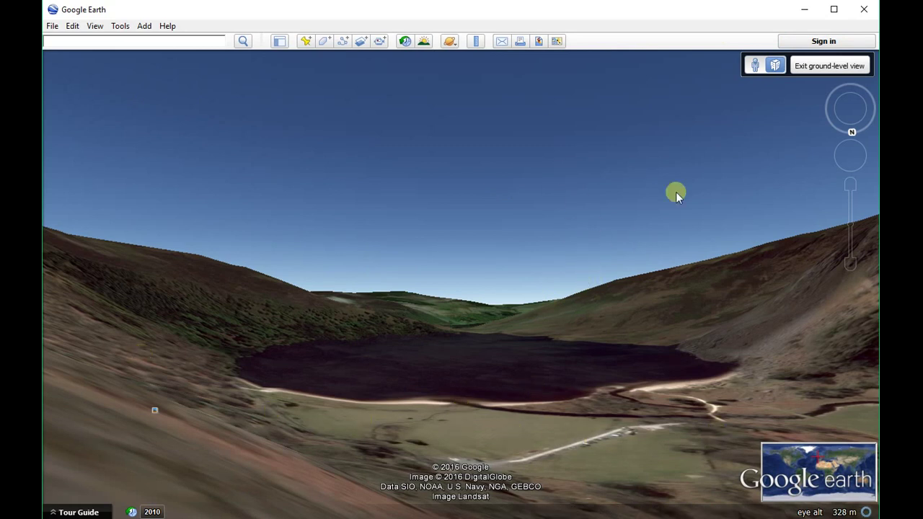
Step: Turn on sunlight for the landscape and move its time to 6:18 pm on 4/23/2016, then to 3:52 am on 4/24/2016
click(425, 42)
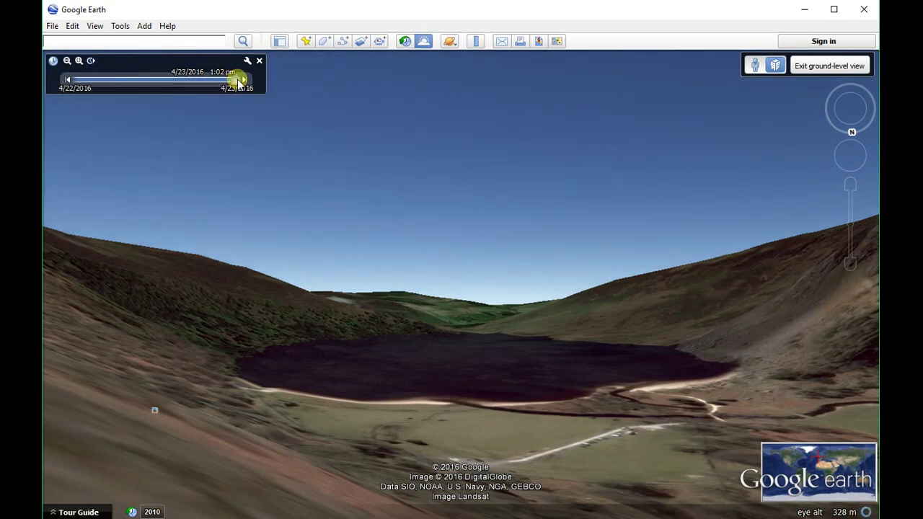
drag(238, 83, 174, 81)
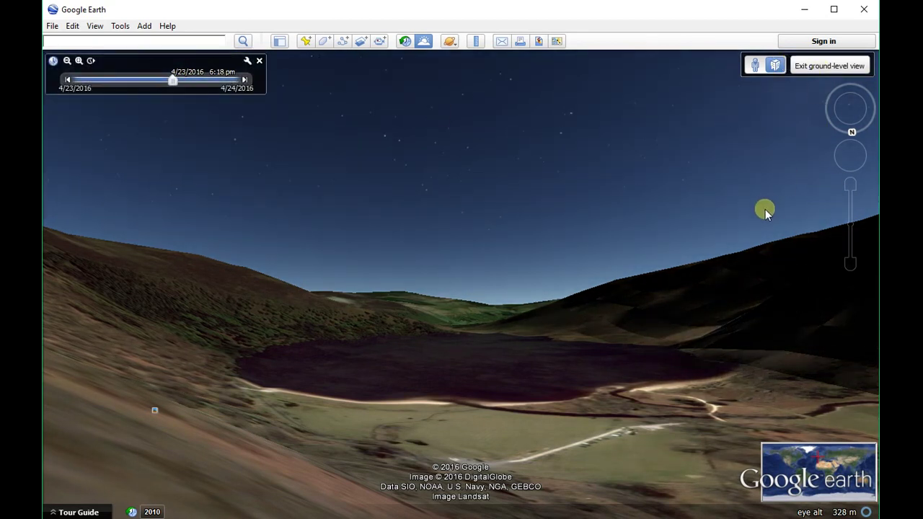
drag(173, 81, 201, 75)
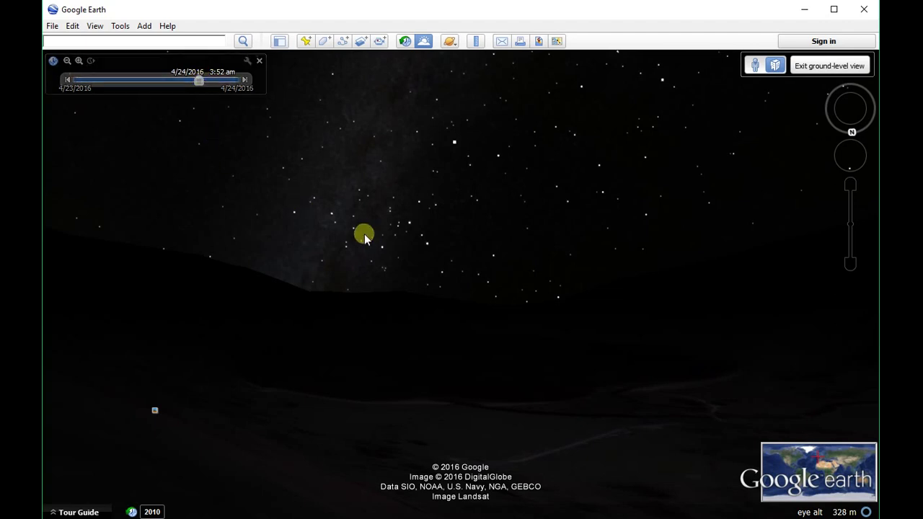
Step: Move the sunlight time forward to 5:04 am, then back to 4:16 am on 4/24/2016
mouse_move(190, 77)
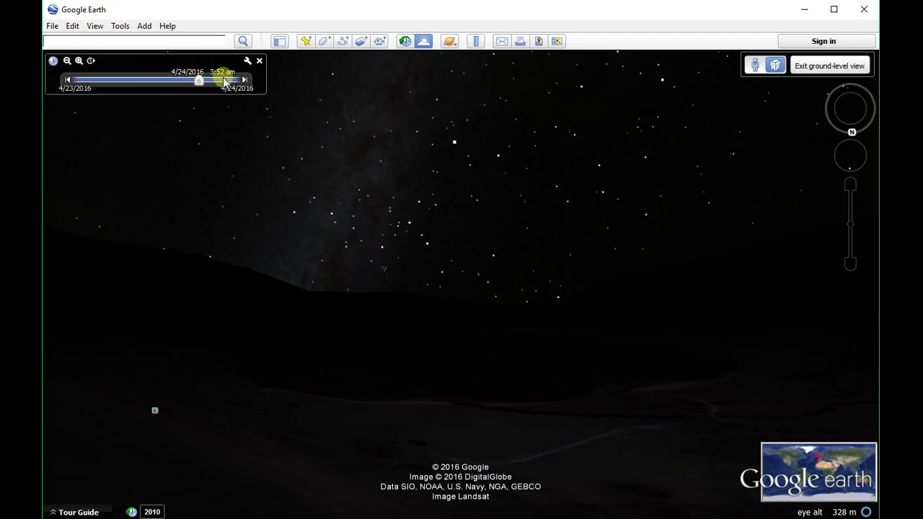
click(245, 80)
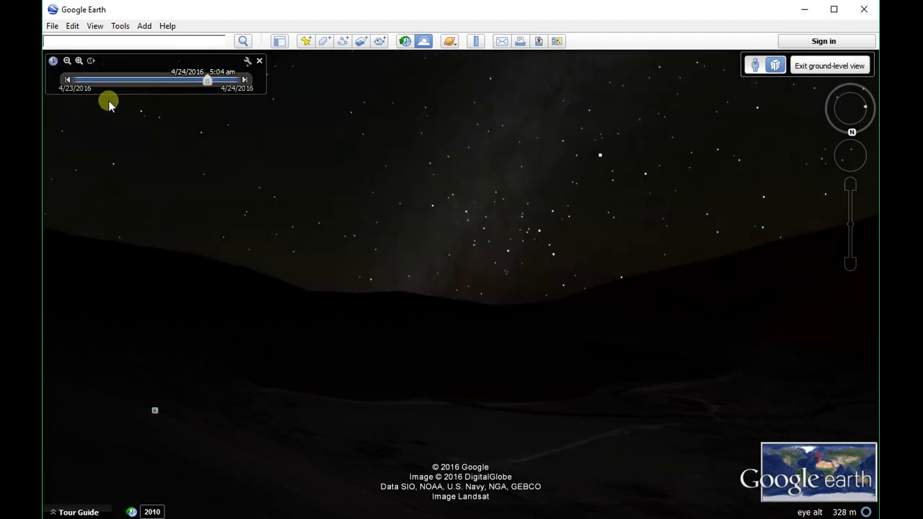
click(67, 80)
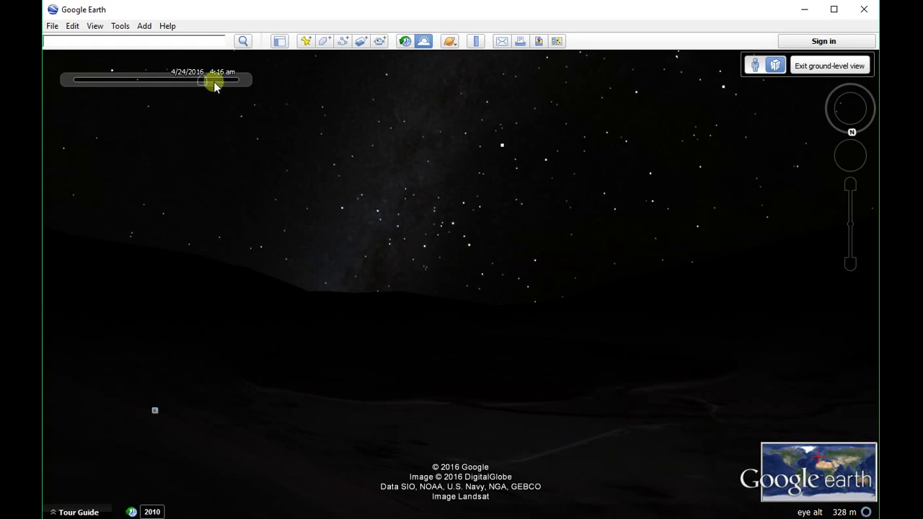
Step: Advance the sunlight time from 4:16 am towards dawn, to about 5:28 am on 4/24/2016
click(246, 80)
click(246, 80)
click(246, 80)
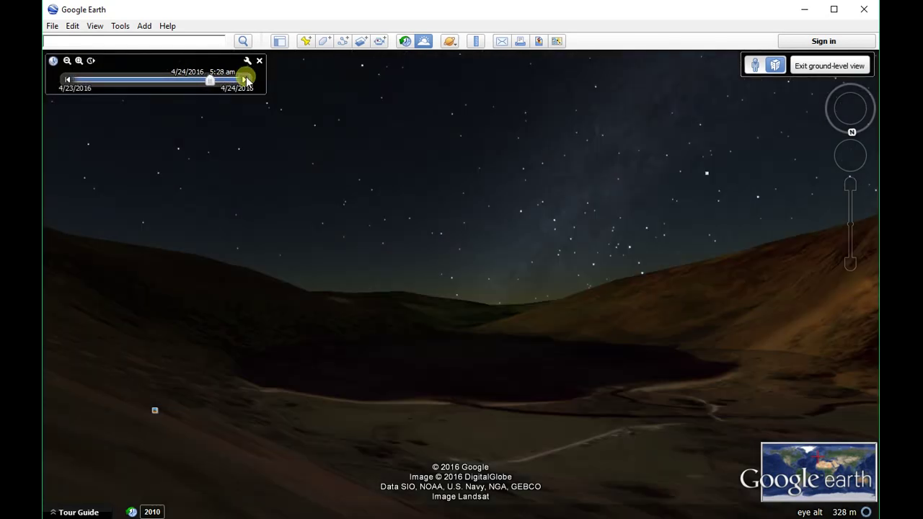
Step: Step the sunlight time back into the night, through 5:04 am and 4:16 am to 3:52 am on 4/24/2016
click(69, 83)
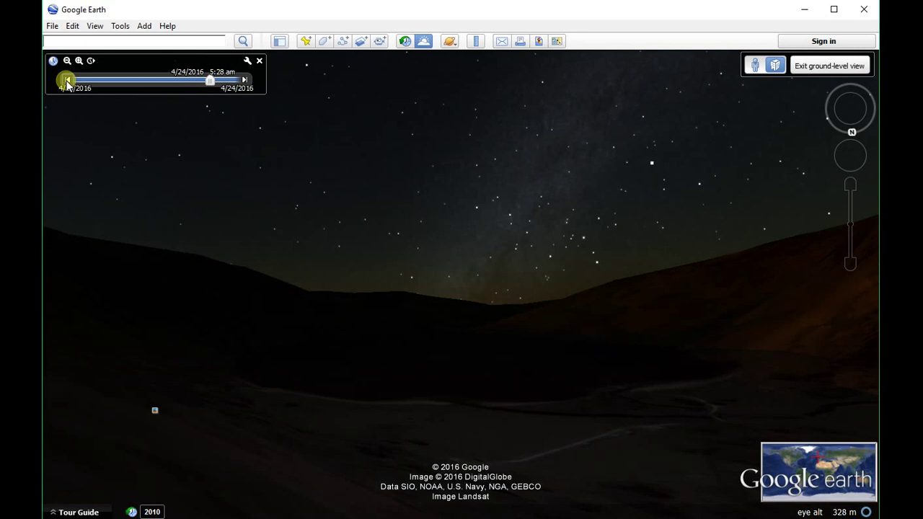
click(67, 82)
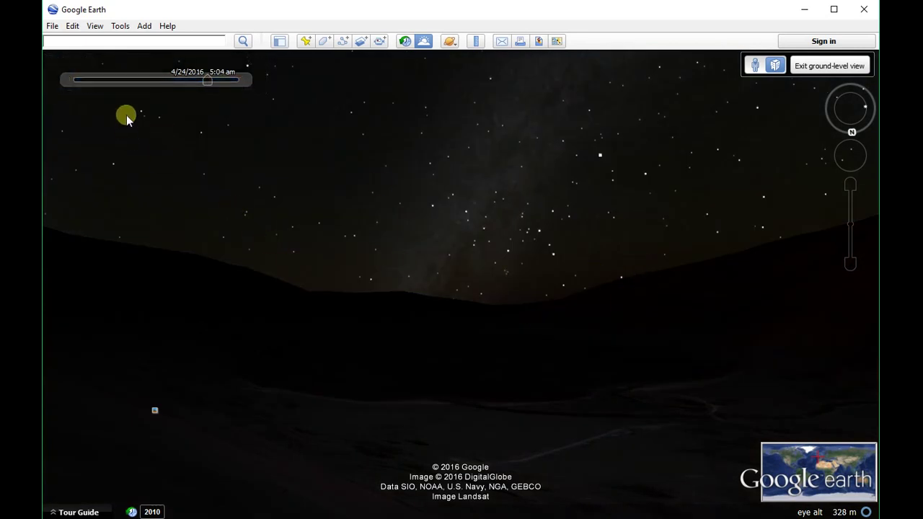
click(66, 81)
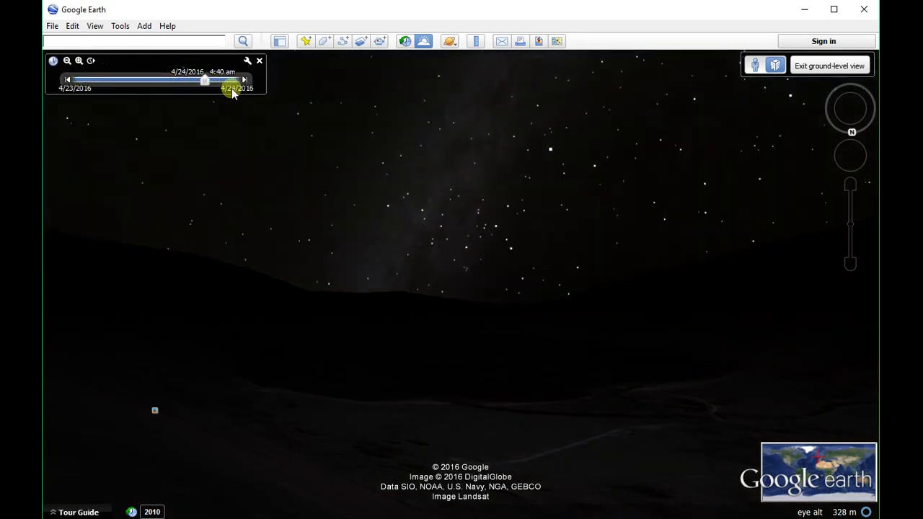
click(69, 77)
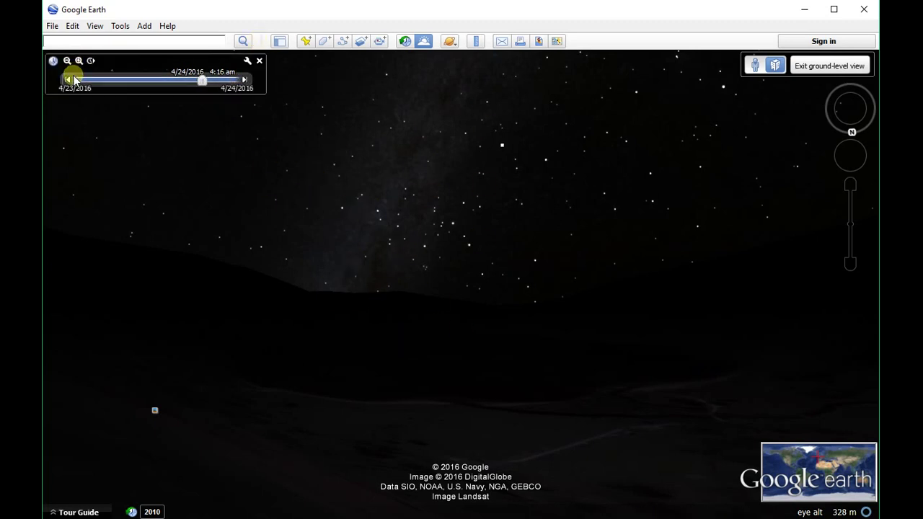
click(68, 79)
click(68, 80)
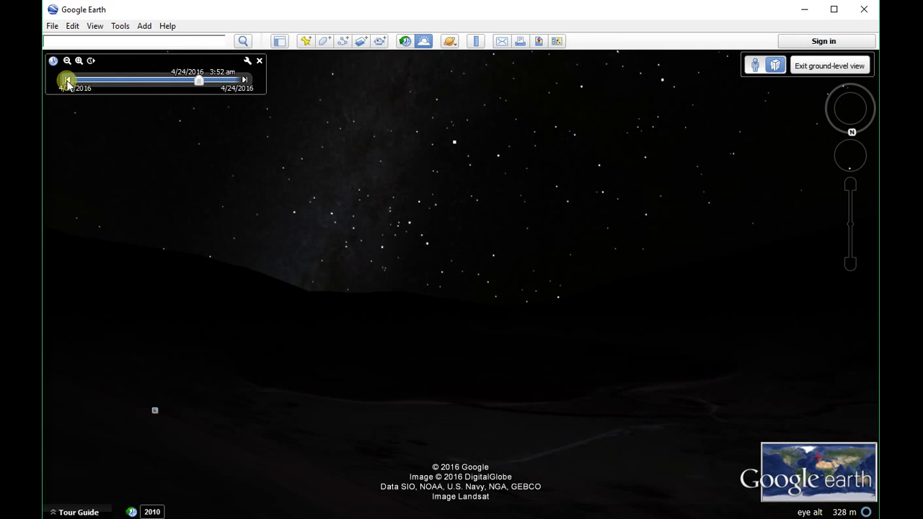
Step: Step the sunlight time forward again through 4:16 am to 5:28 am on 4/24/2016
click(245, 80)
click(245, 80)
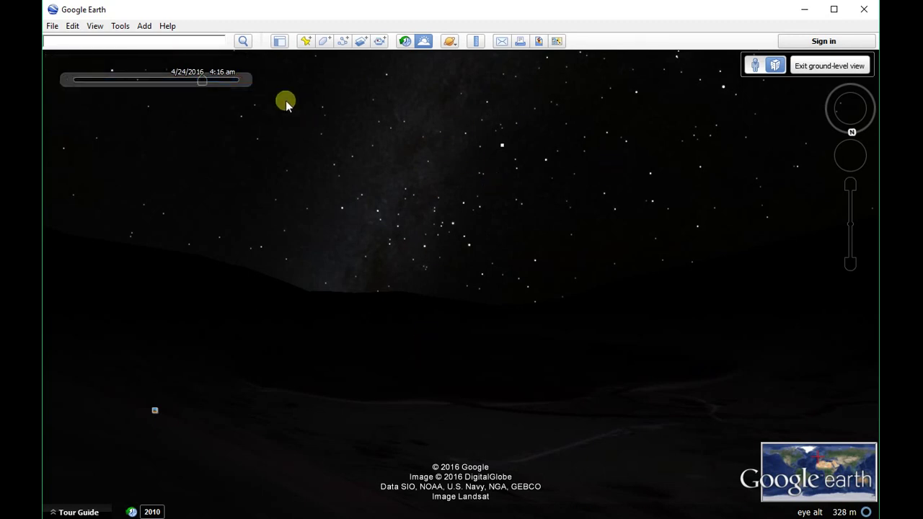
mouse_move(119, 86)
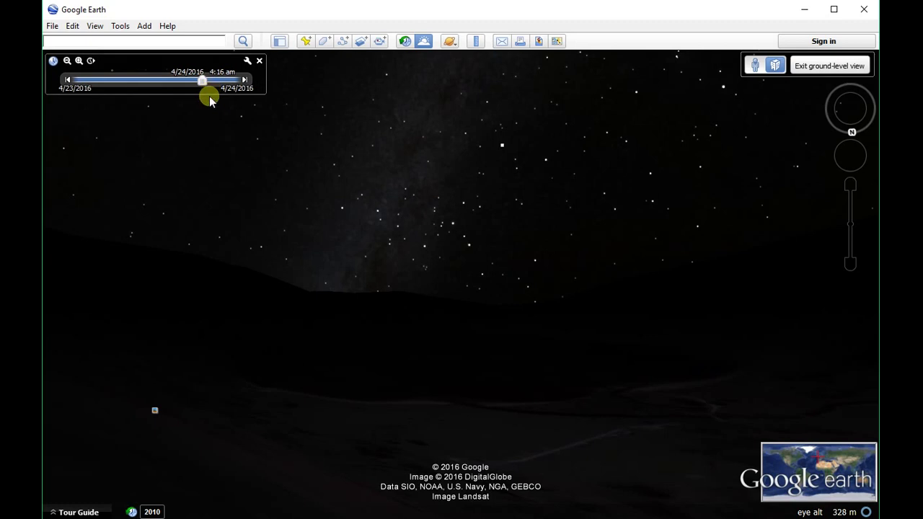
click(246, 82)
click(246, 81)
click(246, 81)
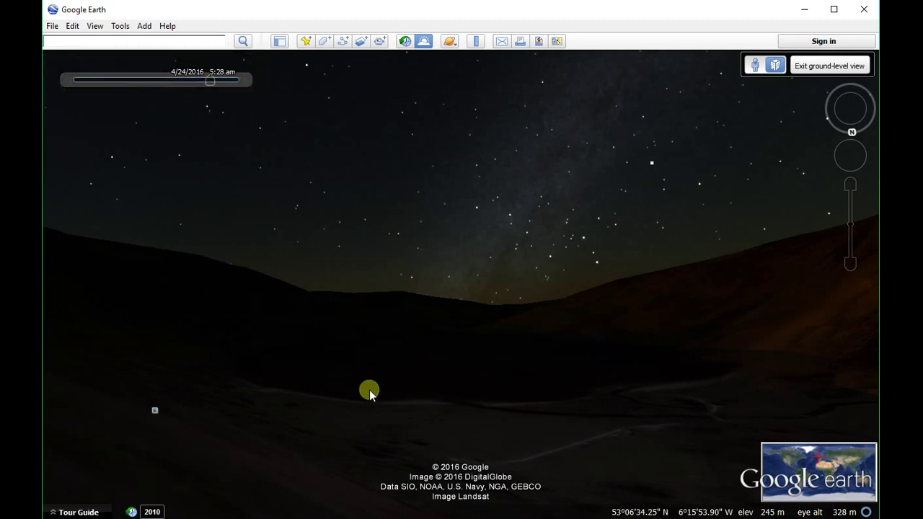
Step: Bring the sunlight time to the afternoon of 4/24/2016, step it back to 4:16 pm, and advance it to 6:16 pm
click(67, 79)
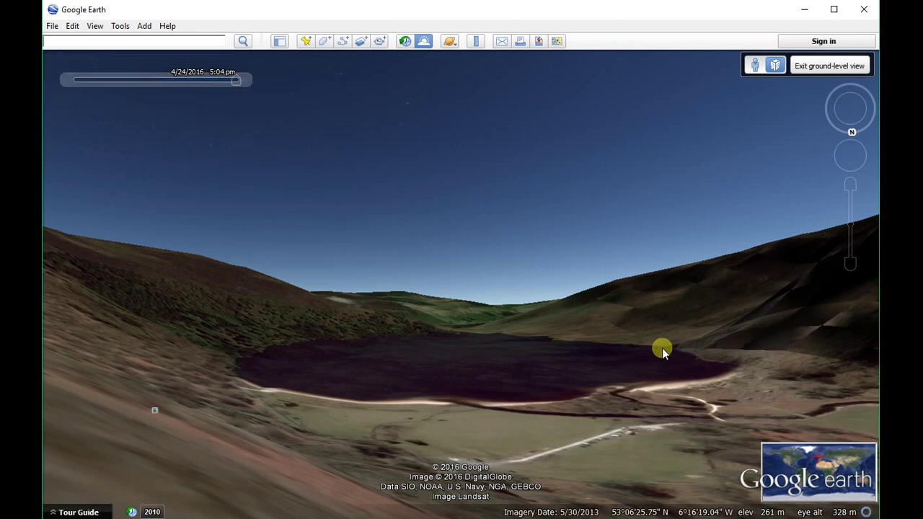
click(66, 81)
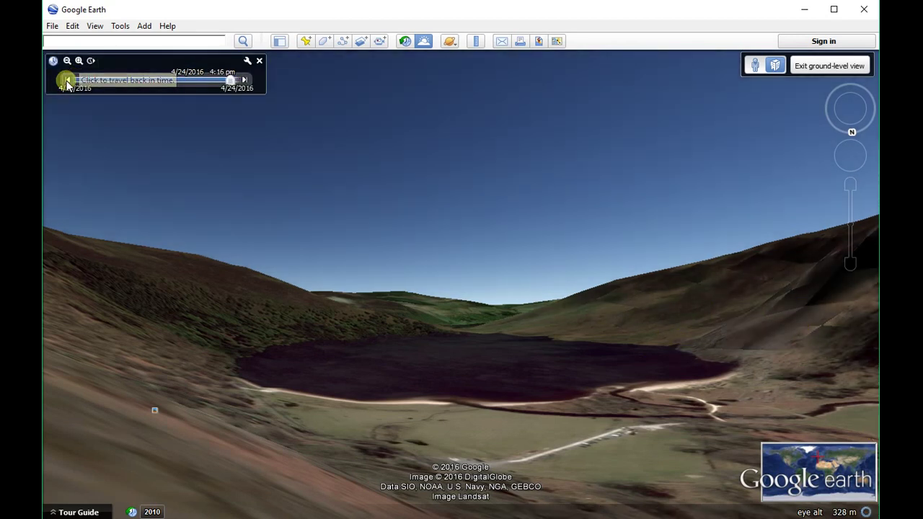
click(246, 79)
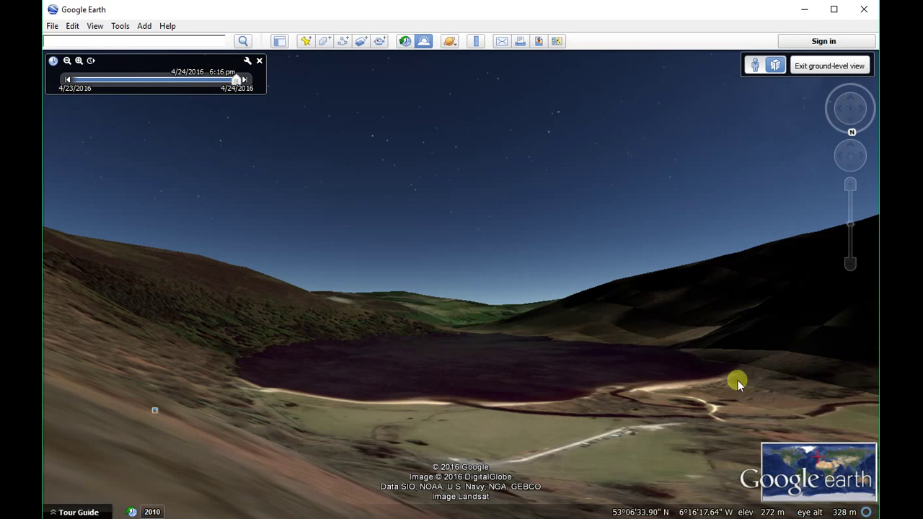
Step: Advance the sunlight time through the evening to 11:28 pm on 4/24/2016
click(244, 80)
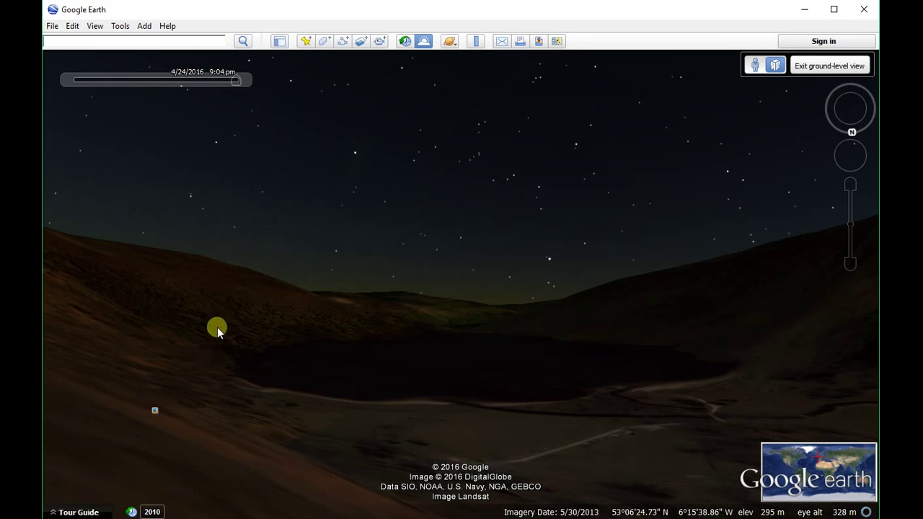
click(245, 80)
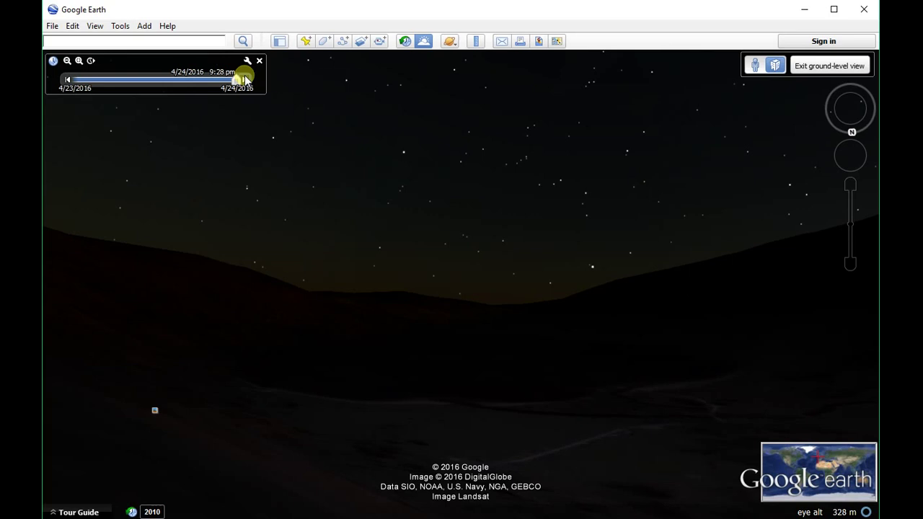
click(246, 79)
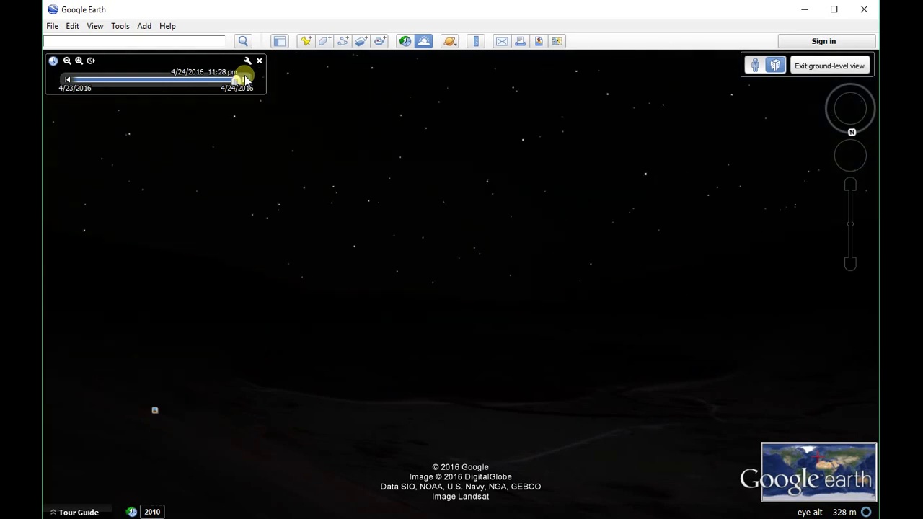
Step: Continue the sunlight time past midnight to 4:40 am on 4/25/2016
click(245, 79)
click(246, 79)
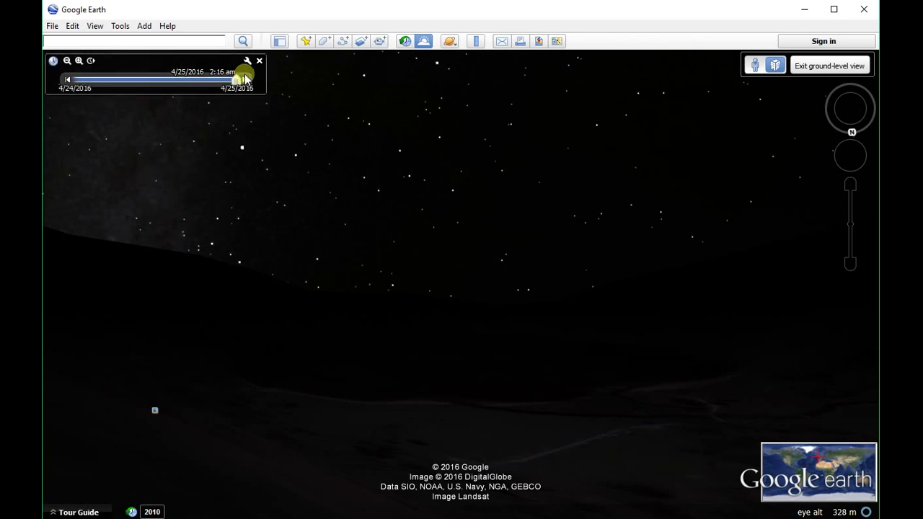
click(246, 80)
click(245, 79)
click(246, 79)
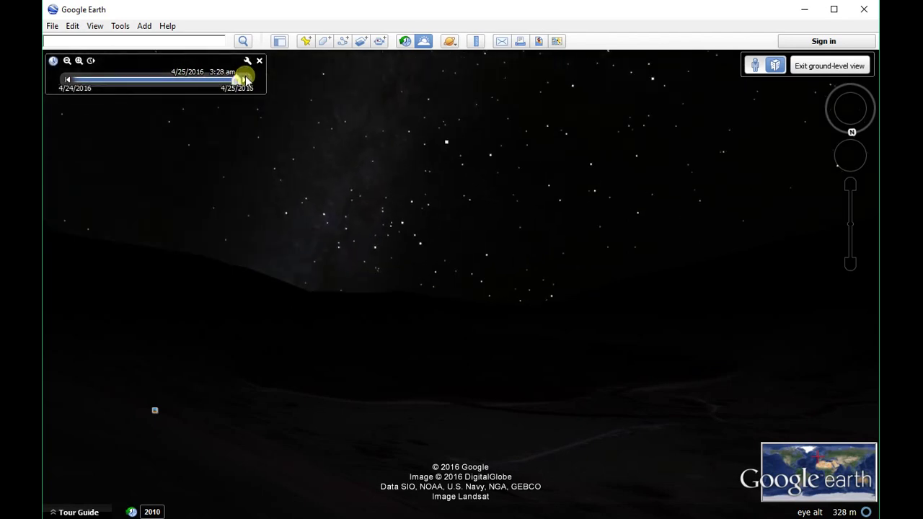
click(246, 79)
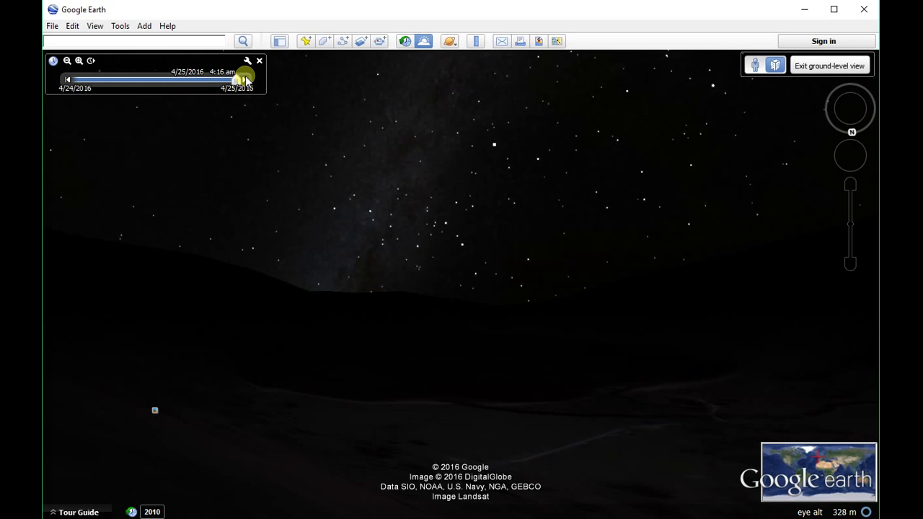
click(245, 79)
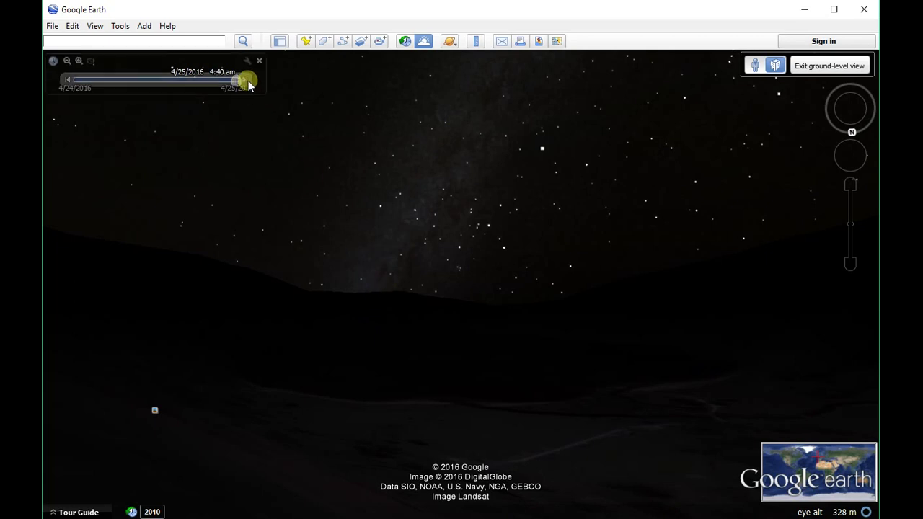
Step: Advance the sunlight time to 5:04 am on 4/25/2016, then step it back to 4:16 am
mouse_move(103, 78)
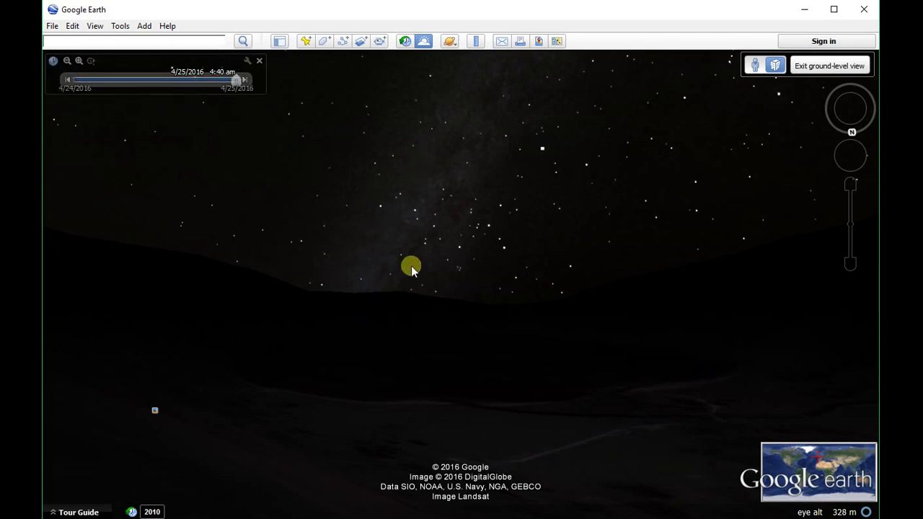
click(246, 80)
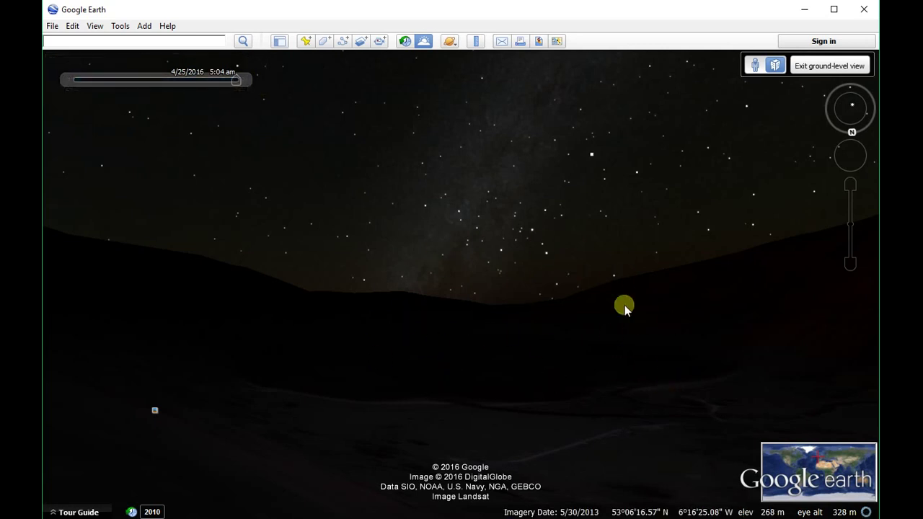
click(66, 79)
click(66, 79)
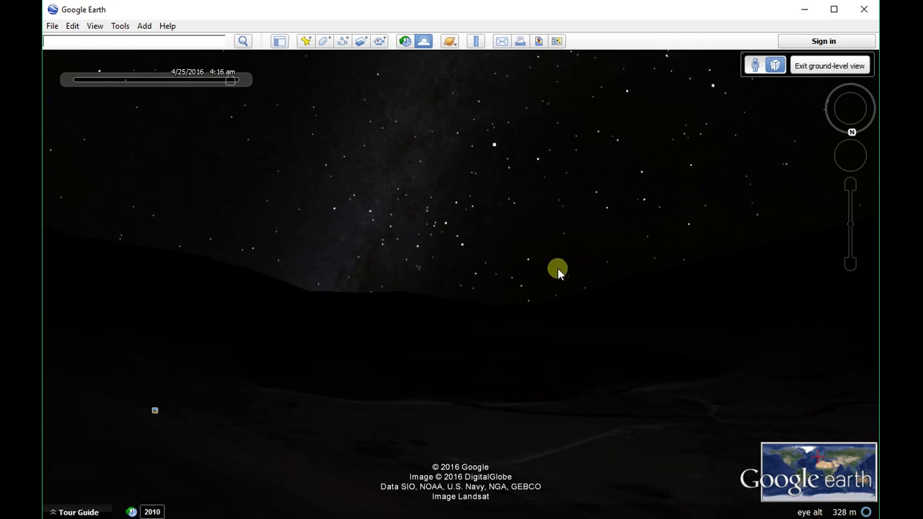
Step: Advance the sunlight time through 5:04 am to 5:28 am on 4/25/2016
mouse_move(245, 83)
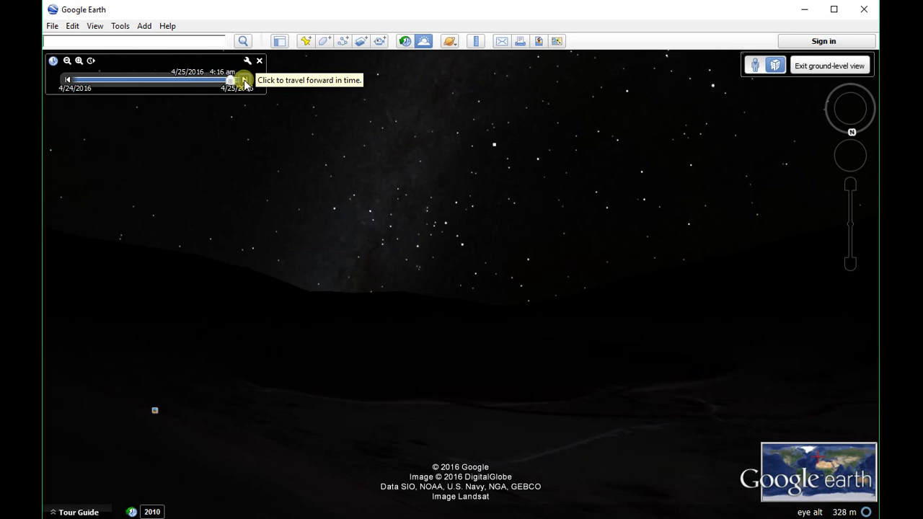
click(245, 80)
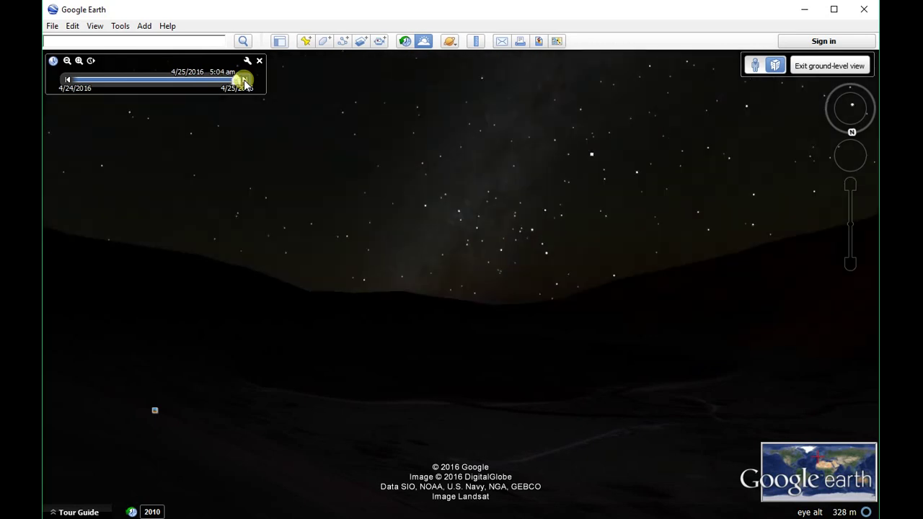
click(245, 80)
click(246, 80)
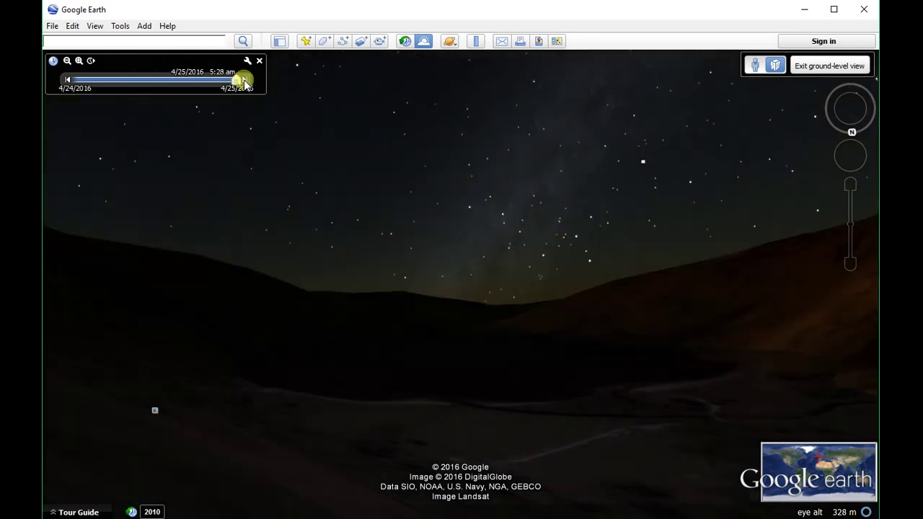
Step: Step the sunlight time back to 5:04 am, then to 4:40 am on 4/25/2016
click(67, 79)
click(67, 80)
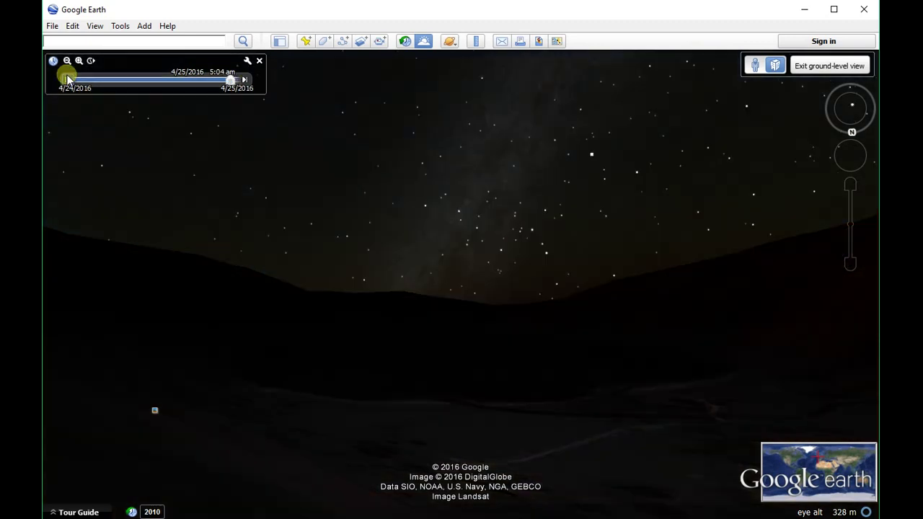
click(67, 79)
click(245, 80)
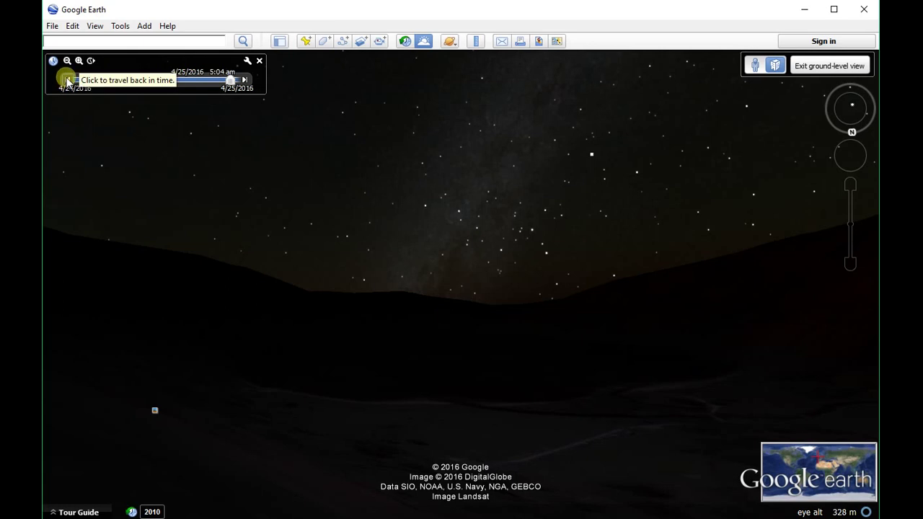
click(67, 80)
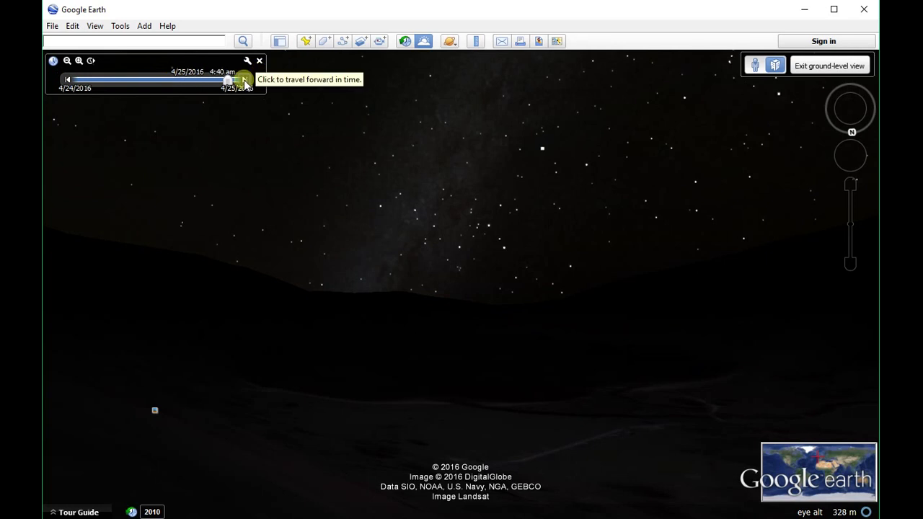
Step: Advance the sunlight time to 5:04 am on 4/25/2016, then move it back to 3:53 am
click(244, 80)
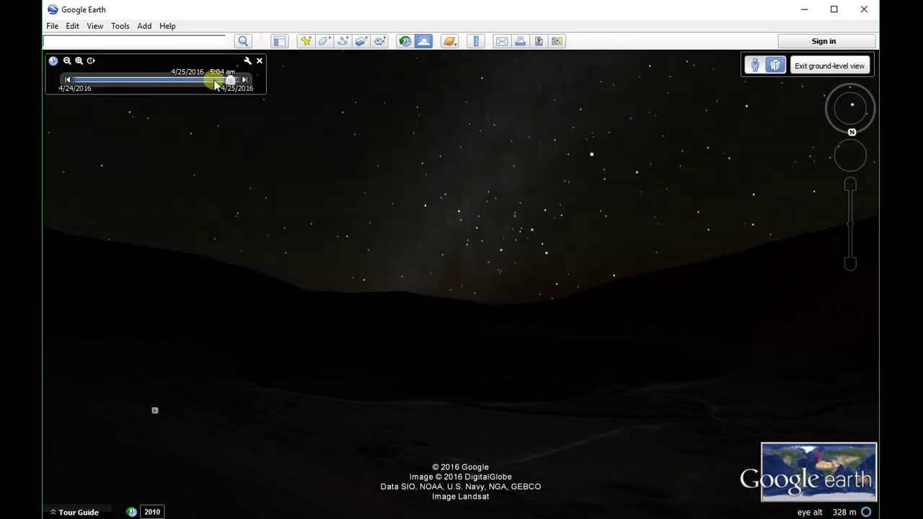
click(67, 80)
drag(229, 80, 223, 84)
Step: Advance the sunlight time to 4:18 am, then on to 4:47 am on 4/25/2016
mouse_move(257, 85)
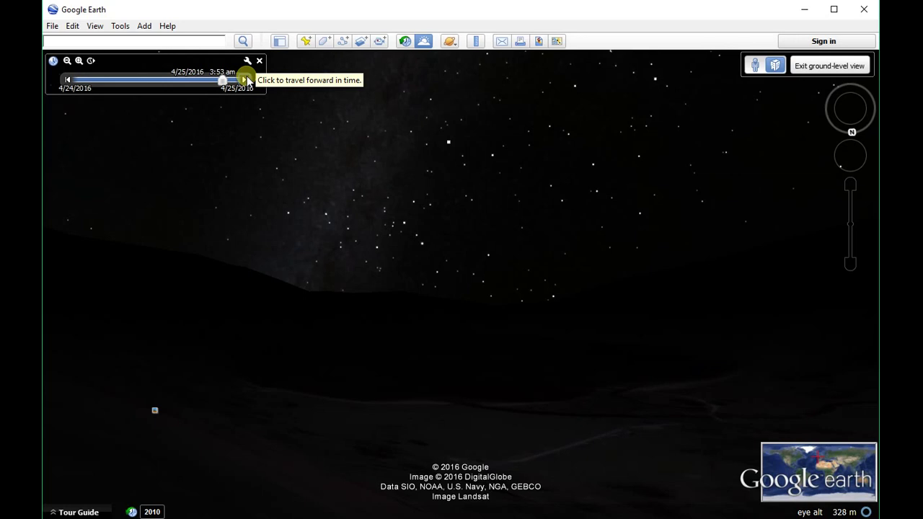
click(246, 80)
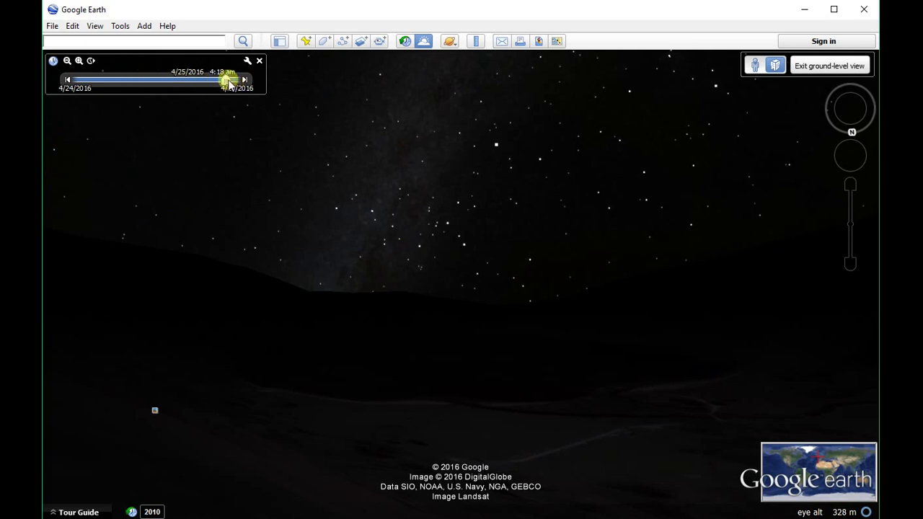
mouse_move(227, 80)
mouse_down()
mouse_move(244, 81)
mouse_move(233, 76)
mouse_up()
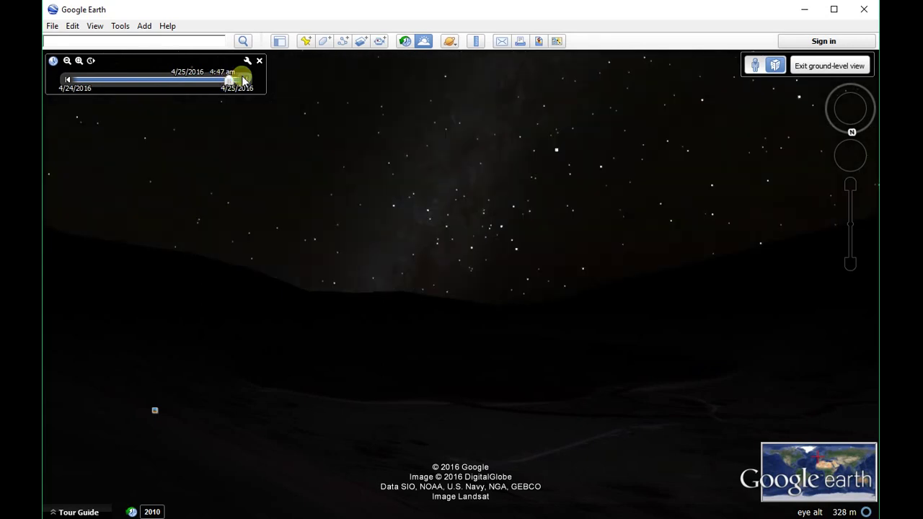
Step: Step the sunlight time back to 4:23 am, then advance it through 4:47 am to 5:11 am on 4/25/2016
click(67, 79)
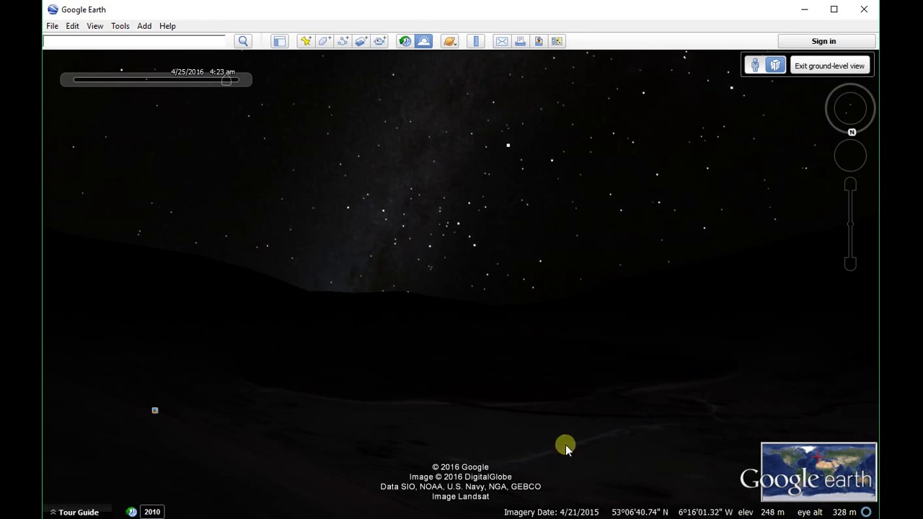
click(245, 81)
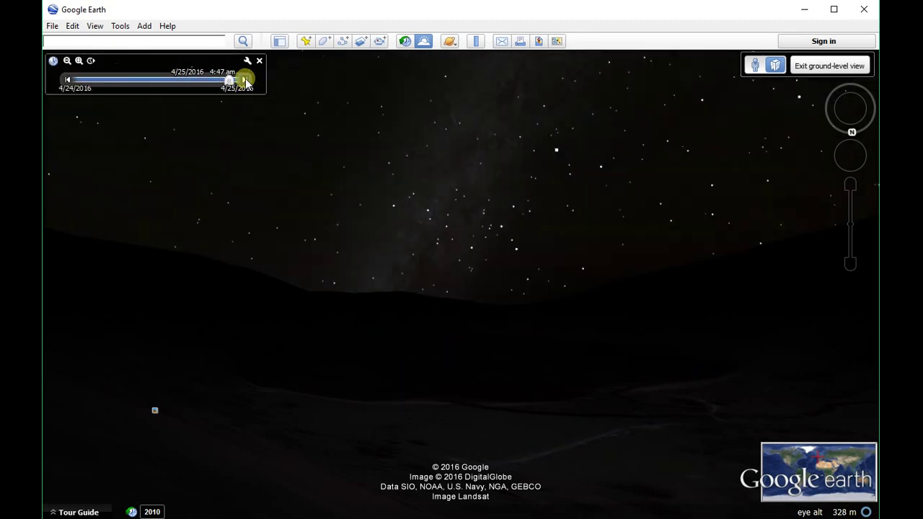
click(245, 80)
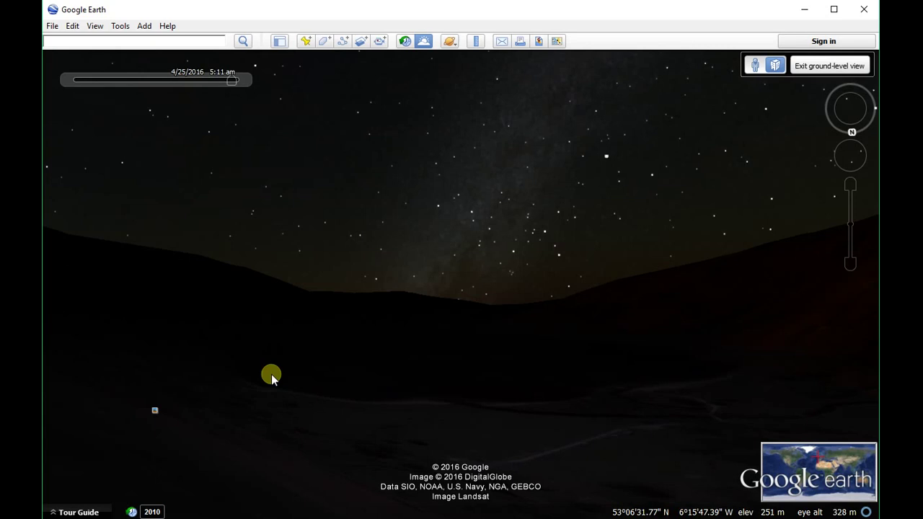
Step: Turn off the sunlight display so the lake is shown in normal daylight
click(424, 41)
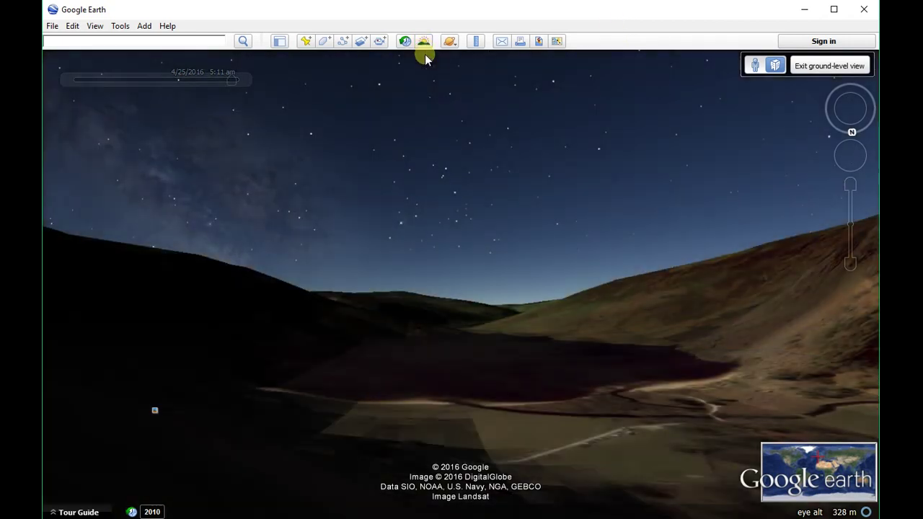
click(424, 42)
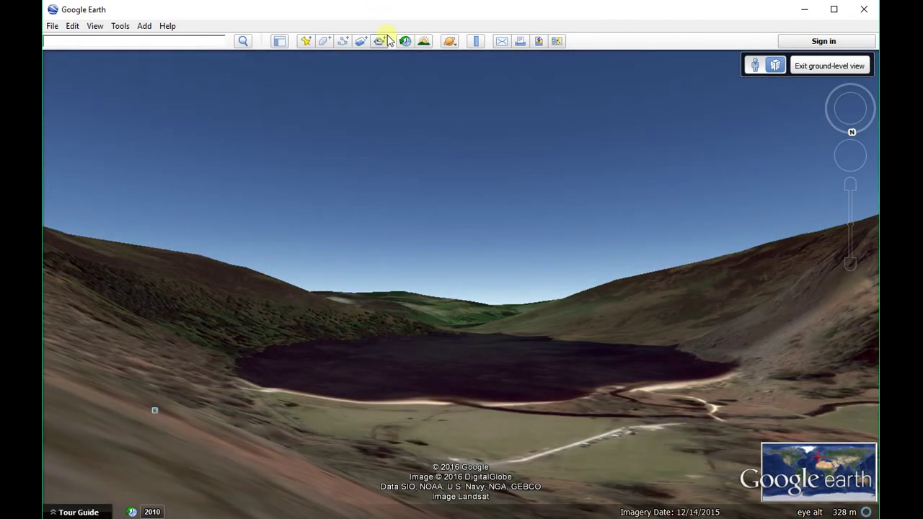